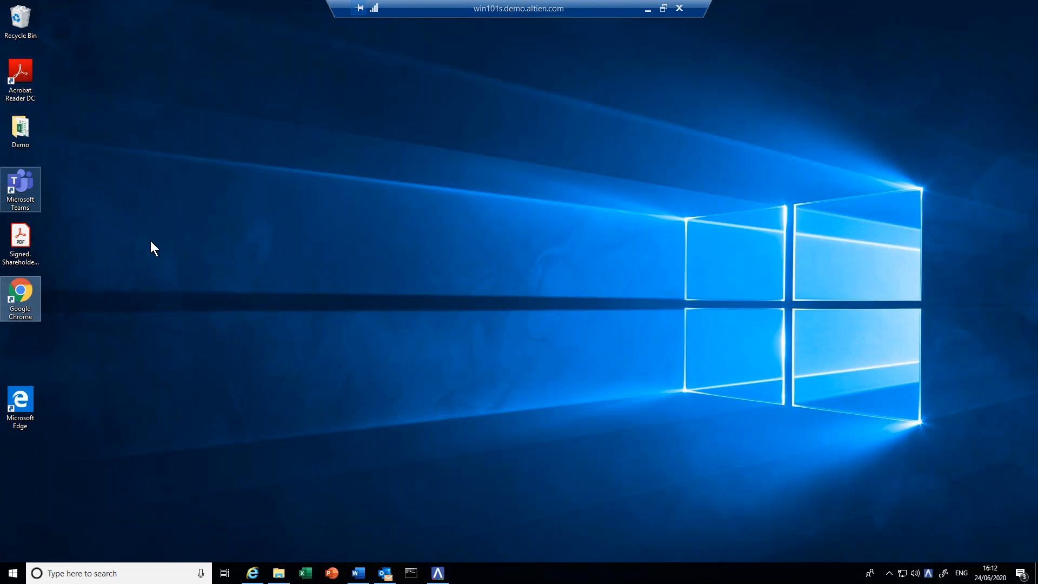
- Launch Google Chrome from the desktop shortcut on the remote Windows machine
double_click(24, 287)
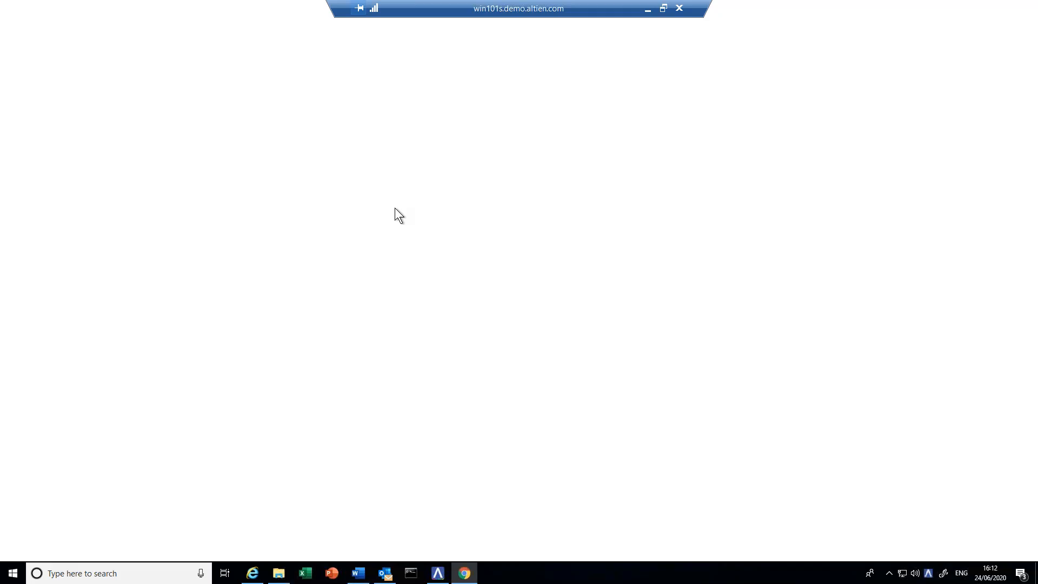
- Go to the Merger with Widgets UK (00041) matter home page using the Legal Matter Manager bookmark
left_click(92, 44)
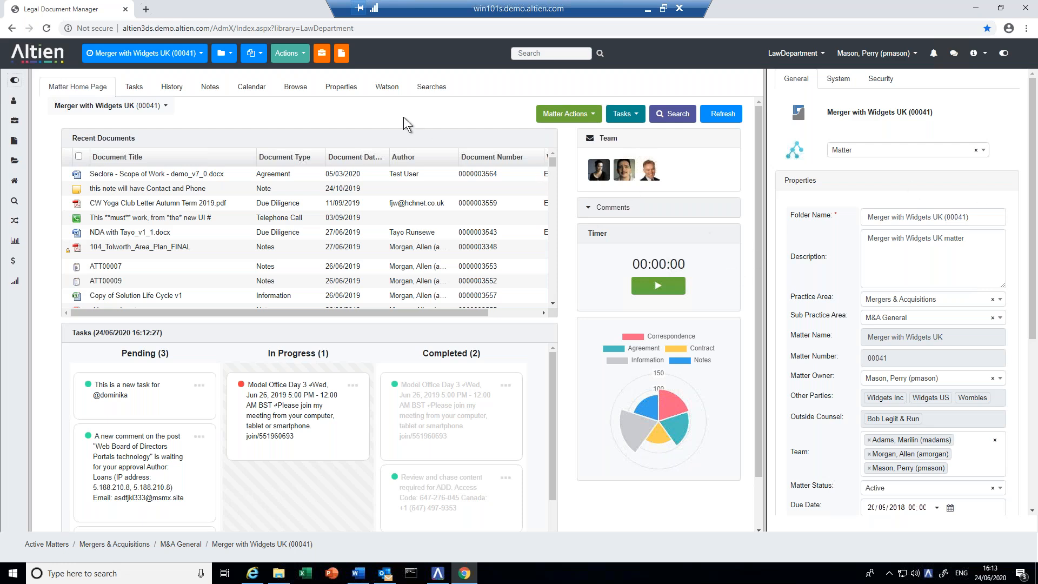
left_click(202, 55)
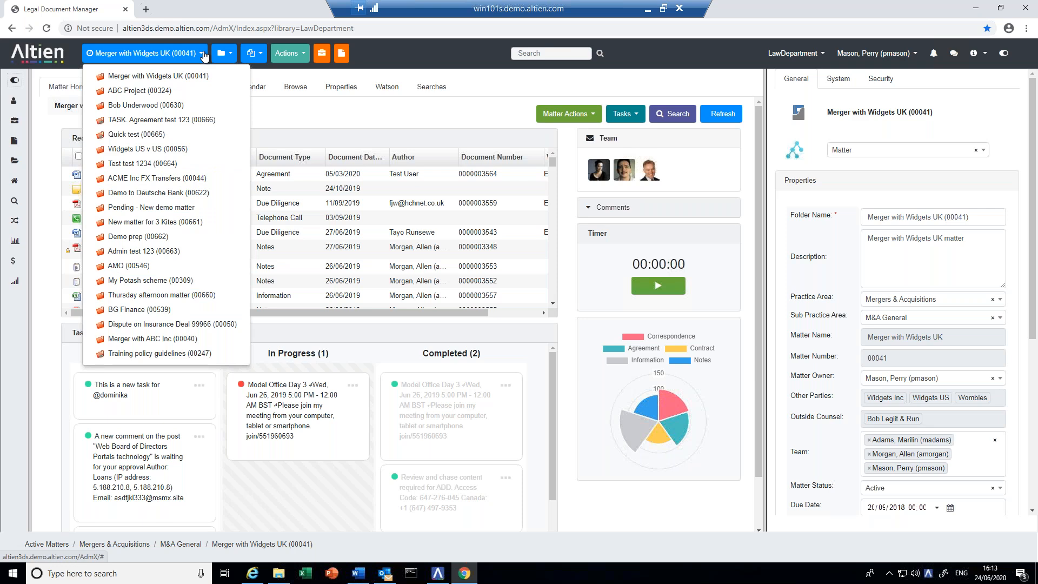
left_click(237, 54)
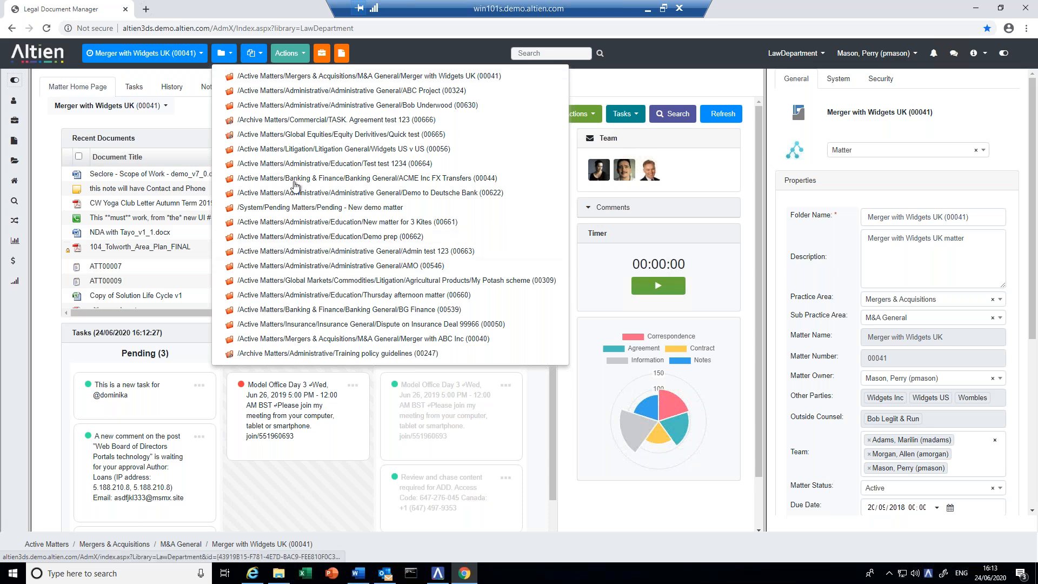
left_click(261, 55)
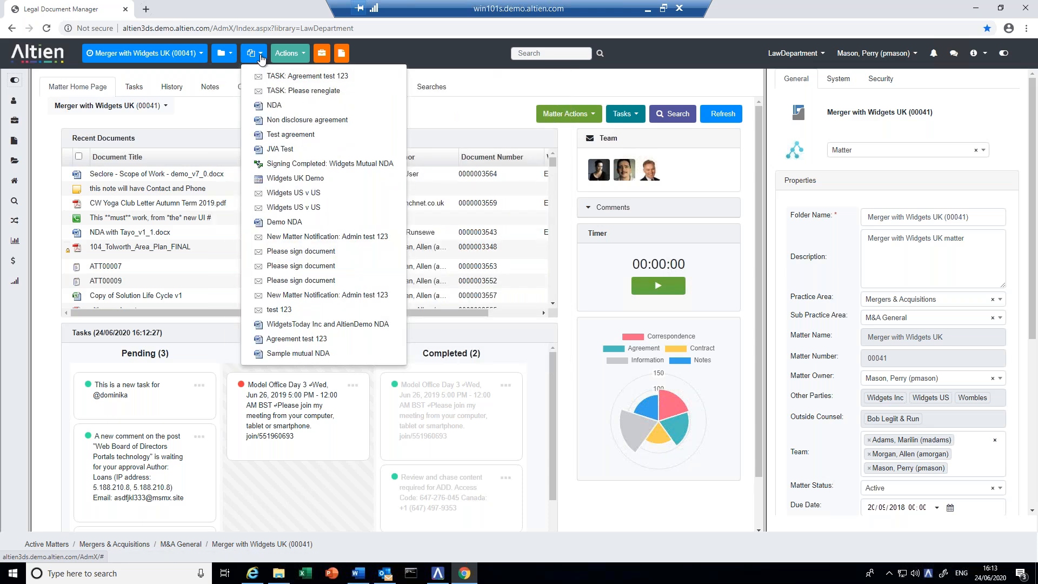
left_click(298, 56)
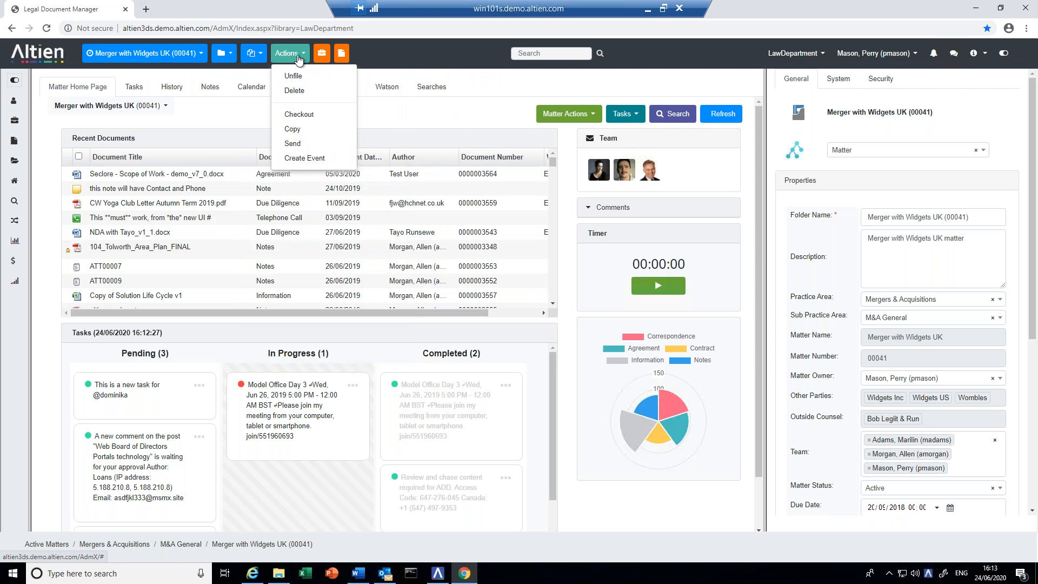
left_click(413, 46)
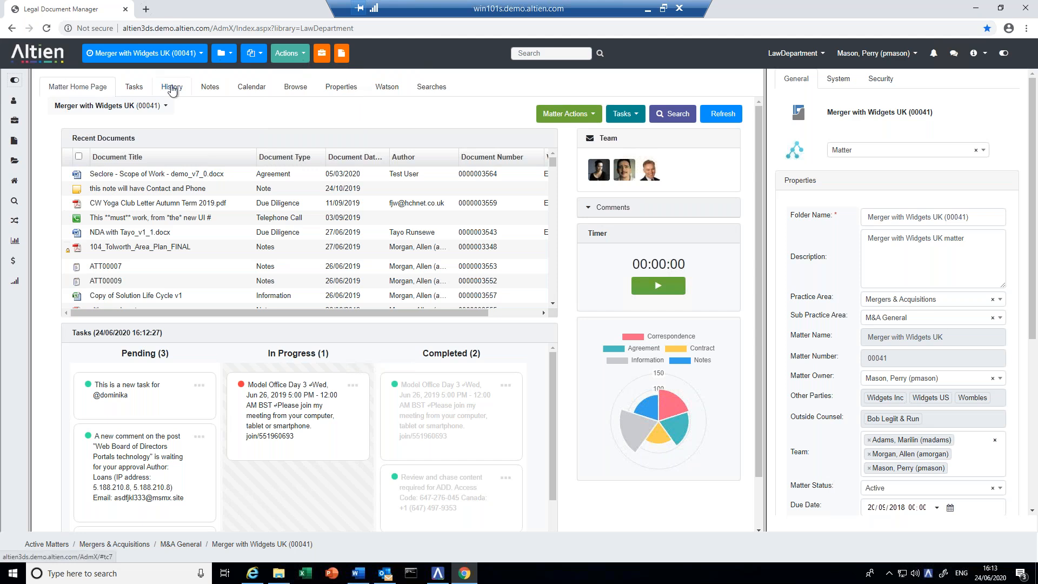
- View the matter's Tasks and Notes boards, then browse its 649 folders, notes and documents
left_click(134, 92)
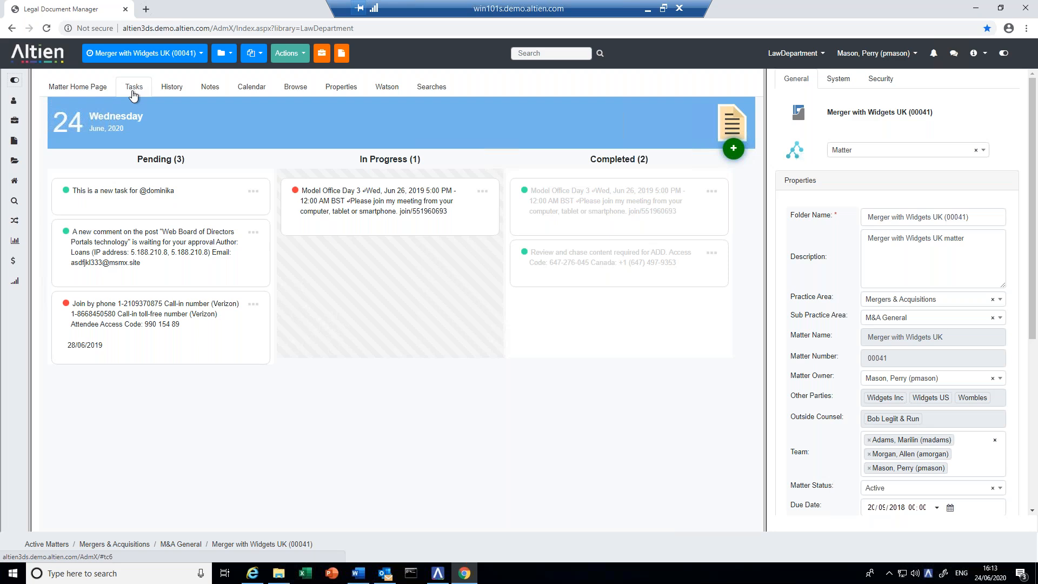
left_click(222, 89)
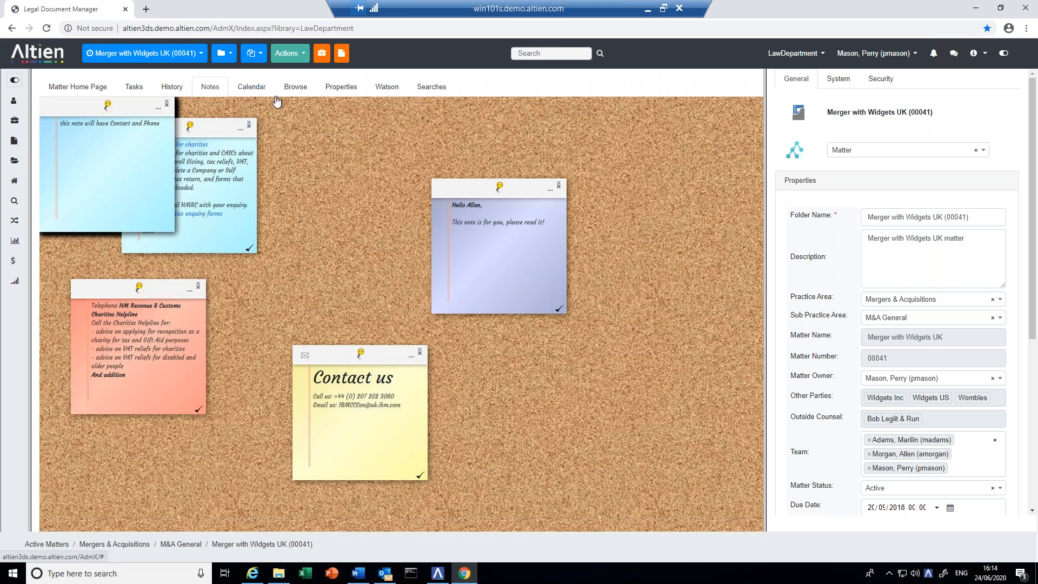
left_click(296, 88)
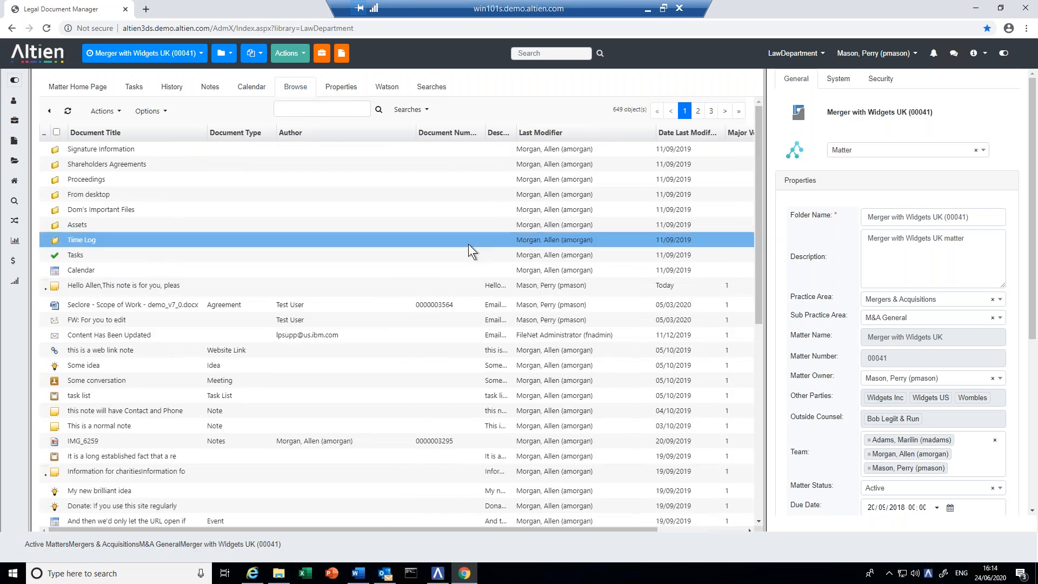
mouse_move(758, 271)
left_mouse_down()
mouse_move(784, 466)
mouse_move(789, 278)
left_mouse_up()
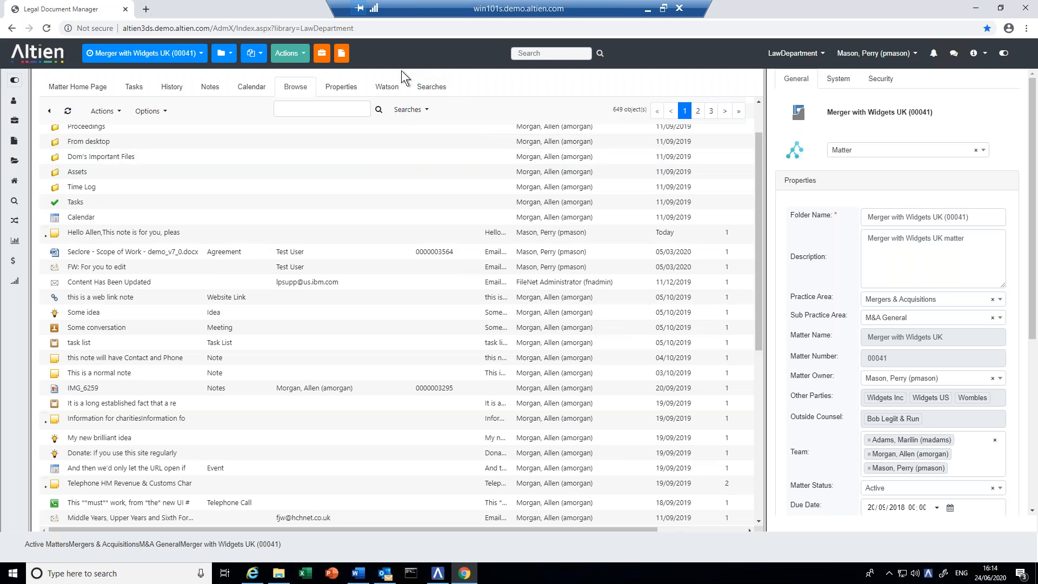
- Review the matter's General Properties and Budget, then switch to the Watson content analytics tab
left_click(348, 89)
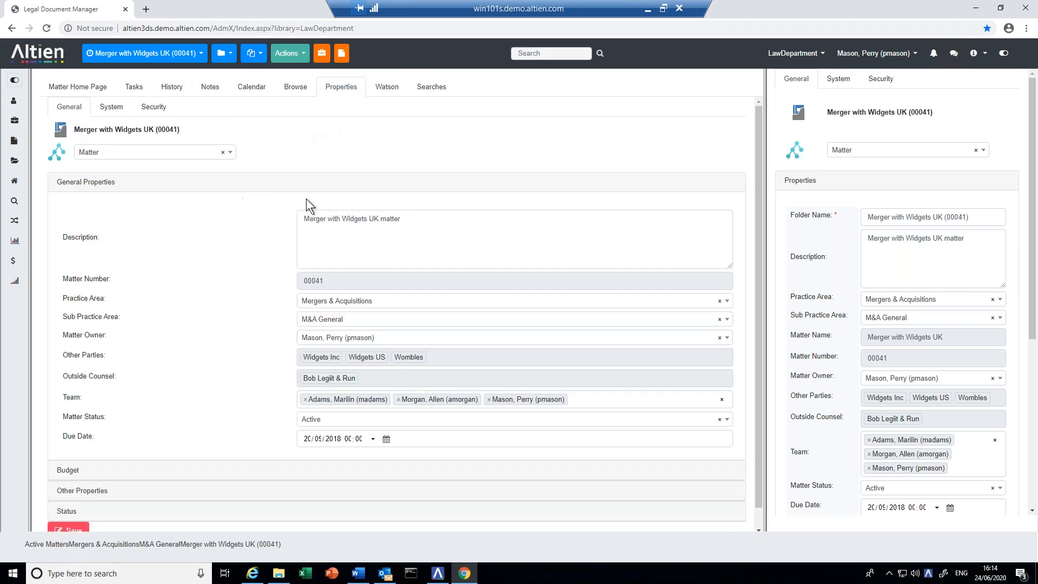
left_click(103, 182)
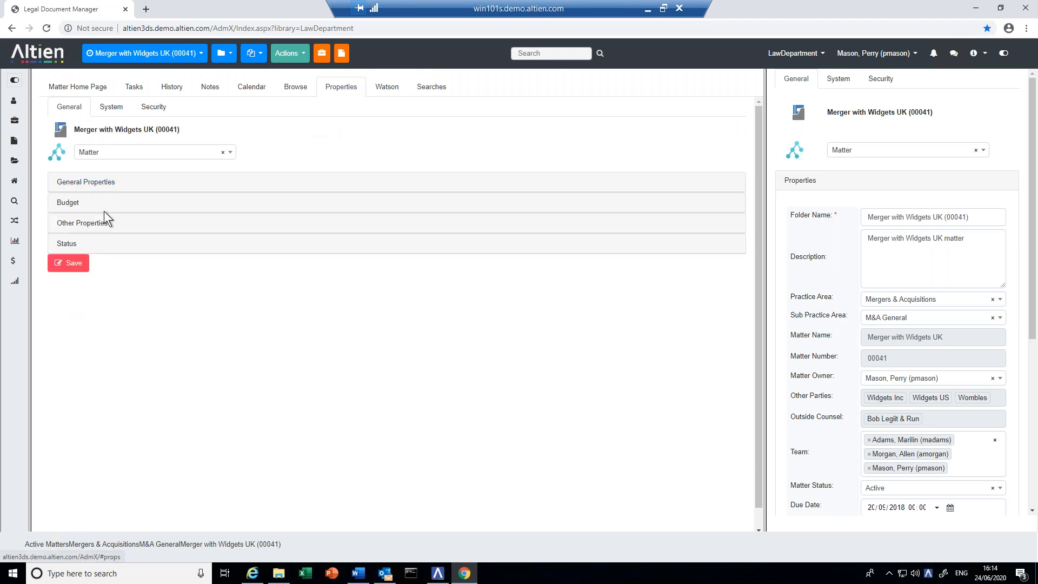
left_click(62, 205)
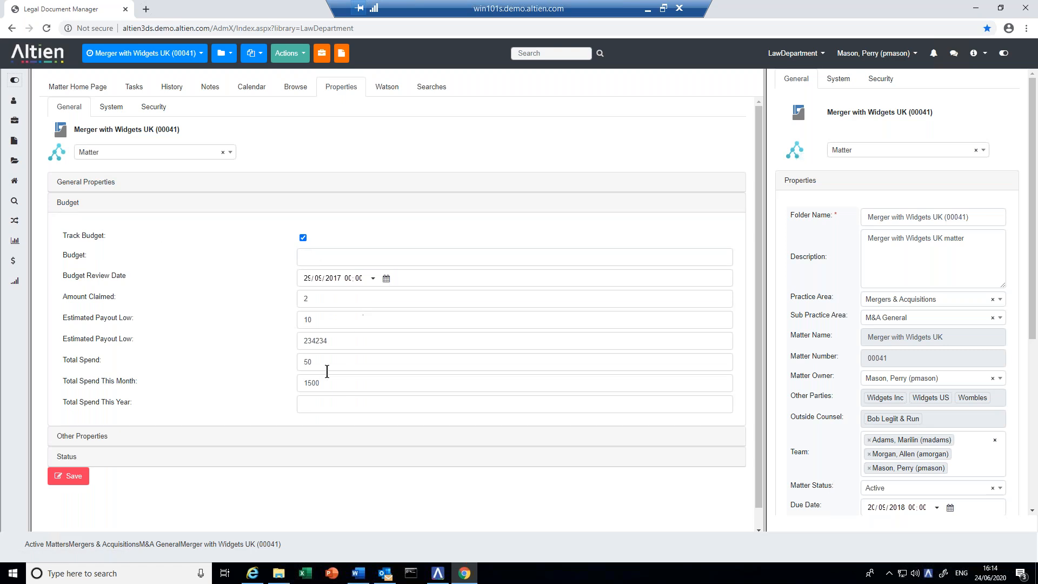
left_click(63, 205)
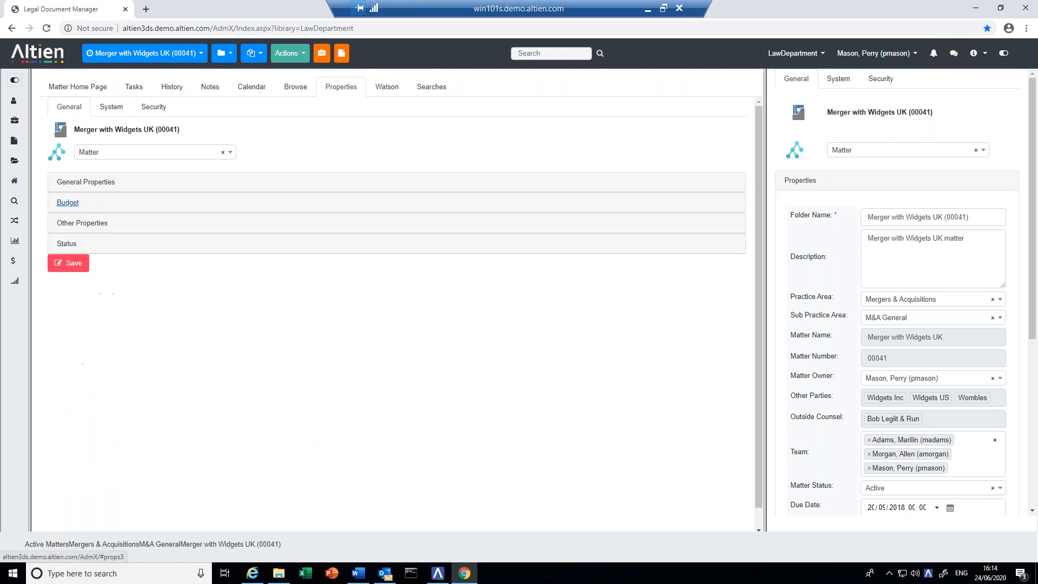
left_click(389, 88)
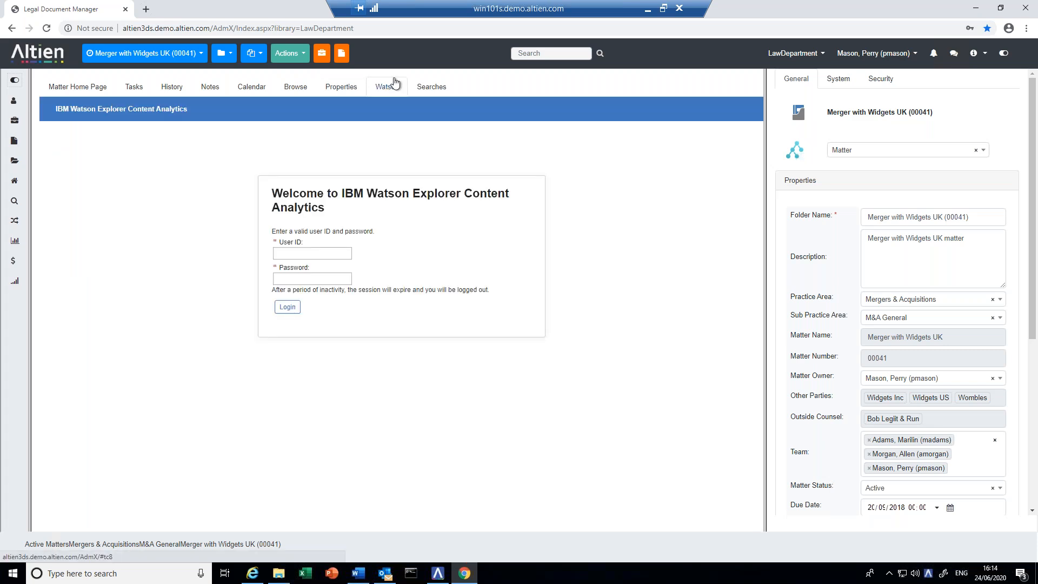
- Log in to Watson with Chrome's saved credentials and show the Searches tab's saved categories
left_click(281, 253)
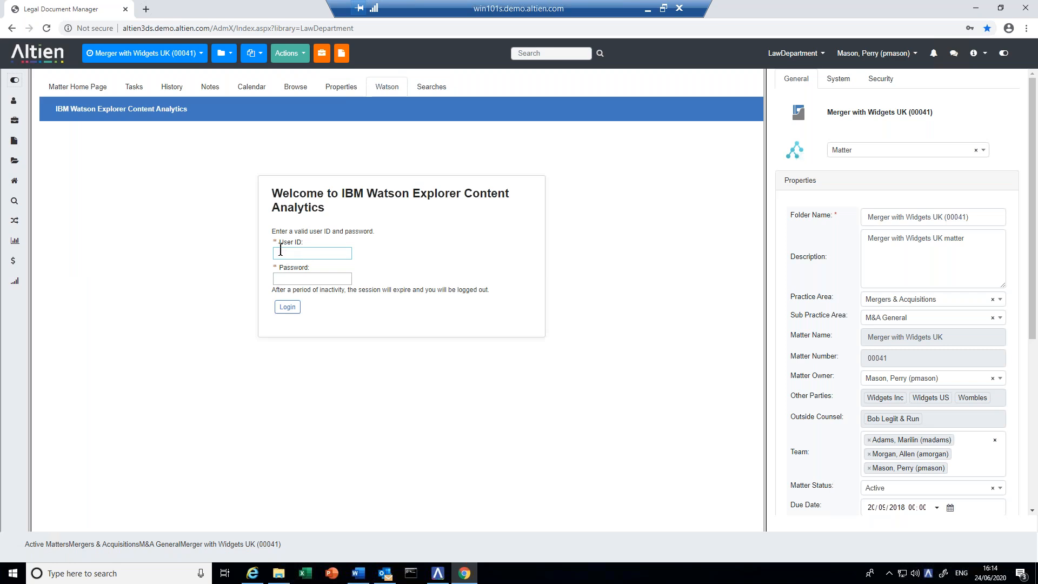
left_click(281, 250)
left_click(296, 275)
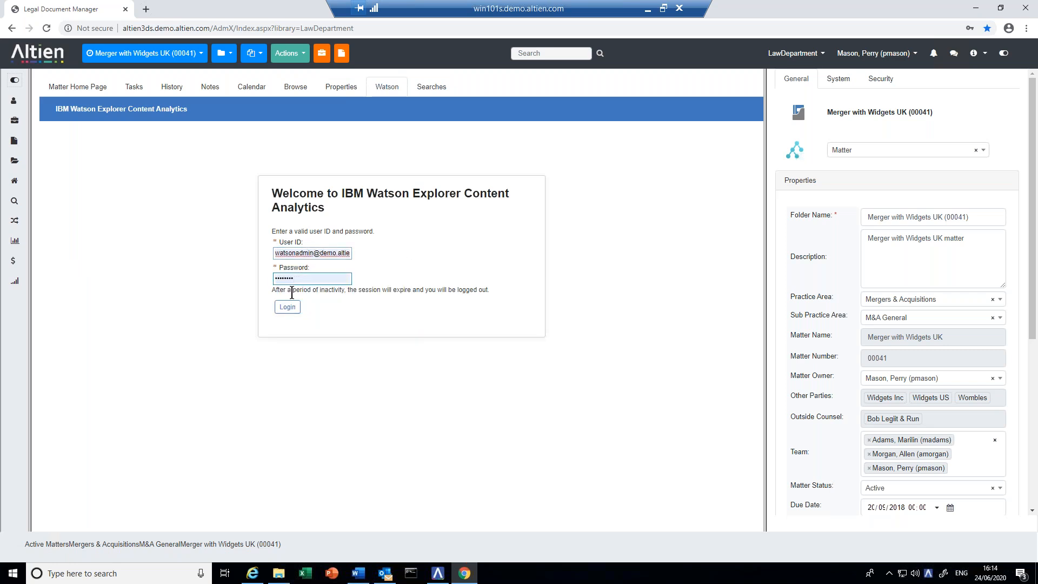
left_click(287, 306)
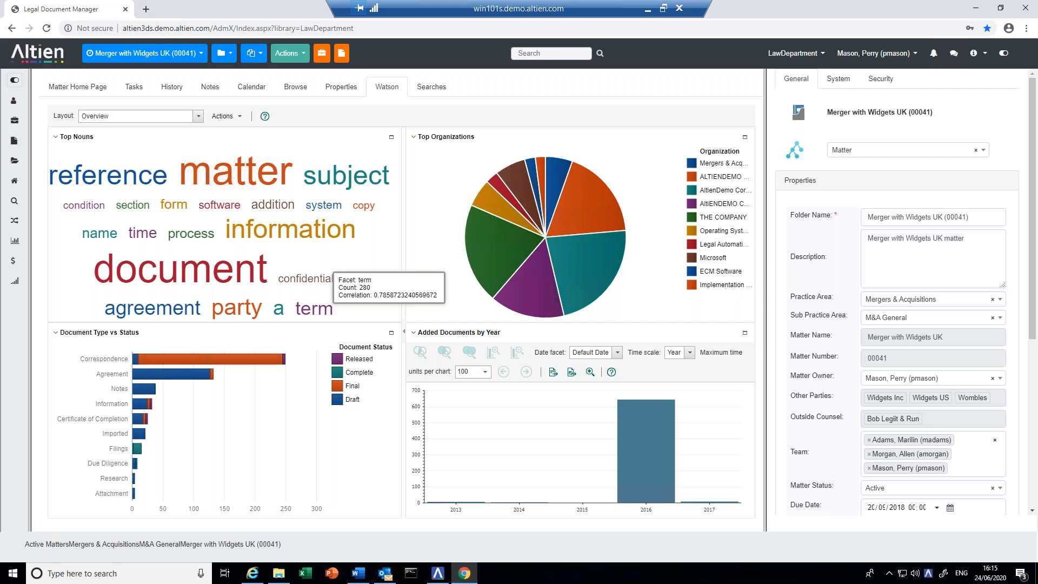
left_click(424, 86)
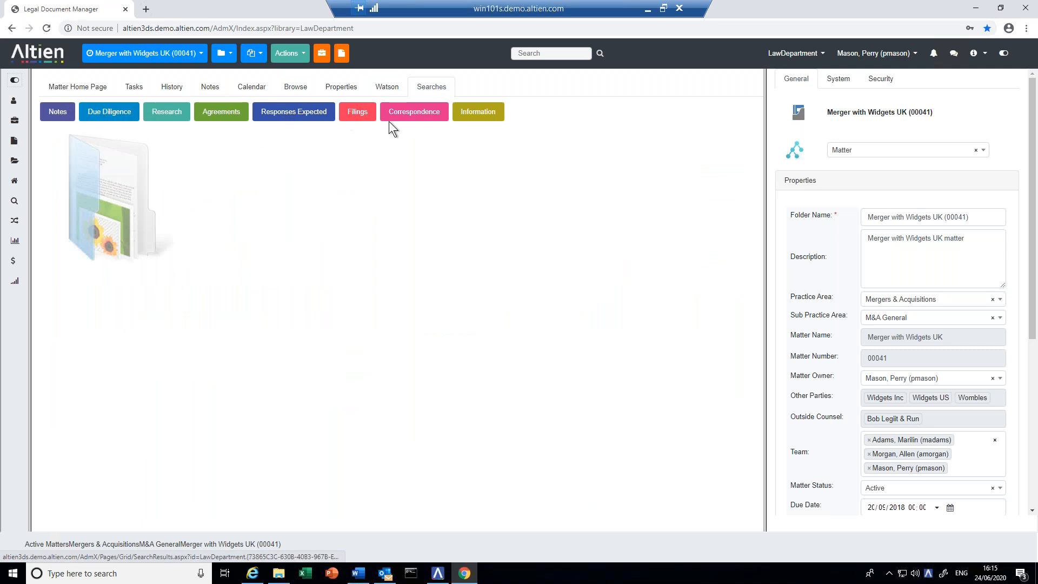
- List Correspondence documents with Responses Expected, then open the LawDepartment matters and documents dashboard
left_click(412, 112)
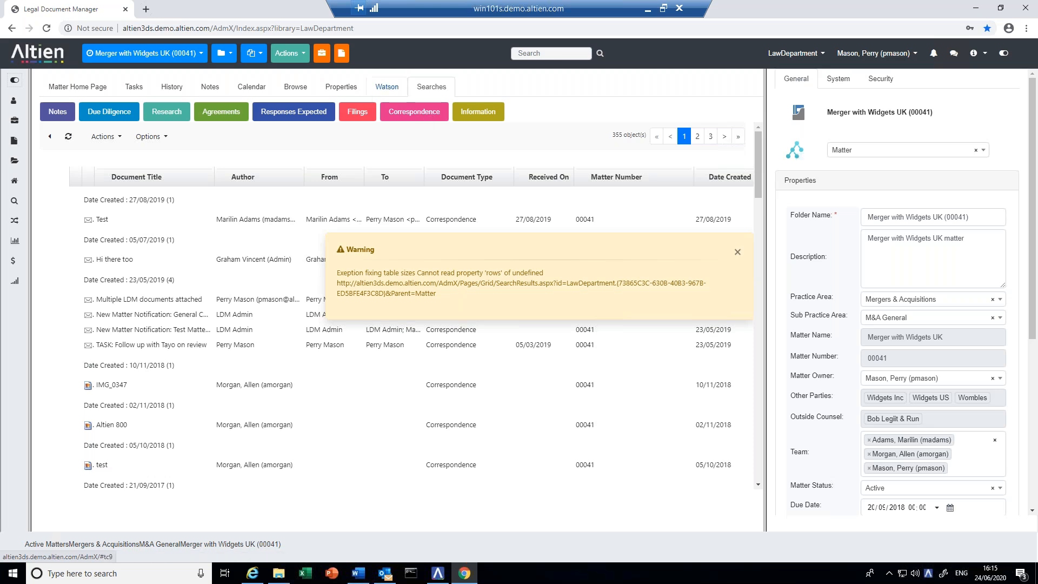
left_click(316, 114)
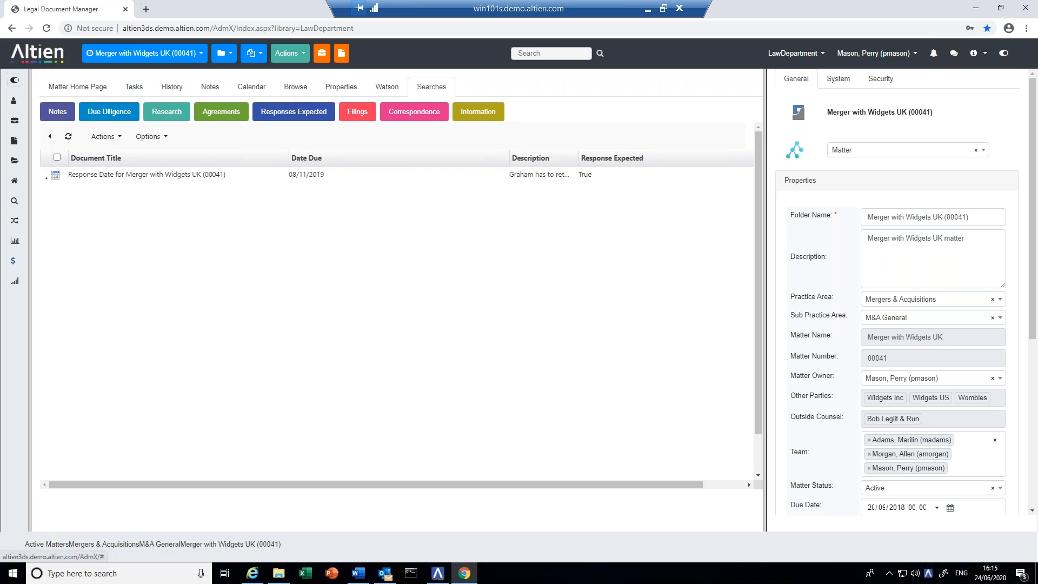
left_click(14, 243)
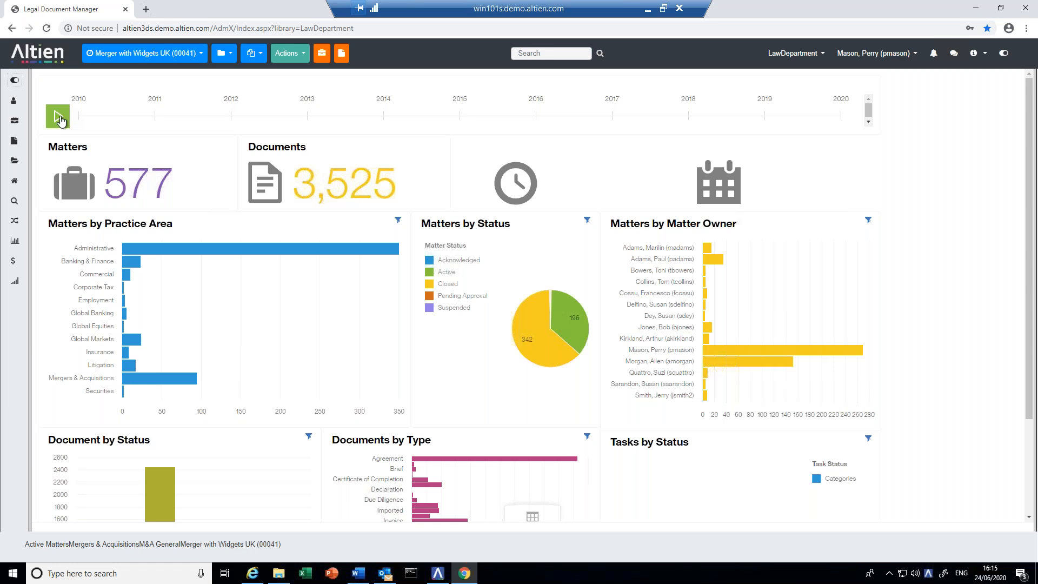
- Filter the dashboard through the years to 2014, then leave for the spend and budget dashboard
left_click(154, 115)
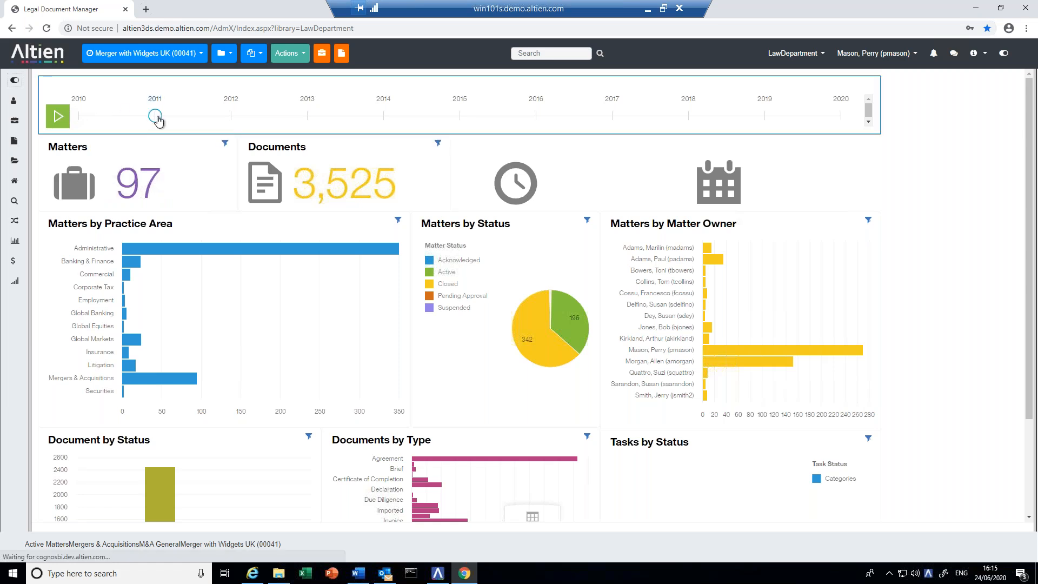
left_click(233, 116)
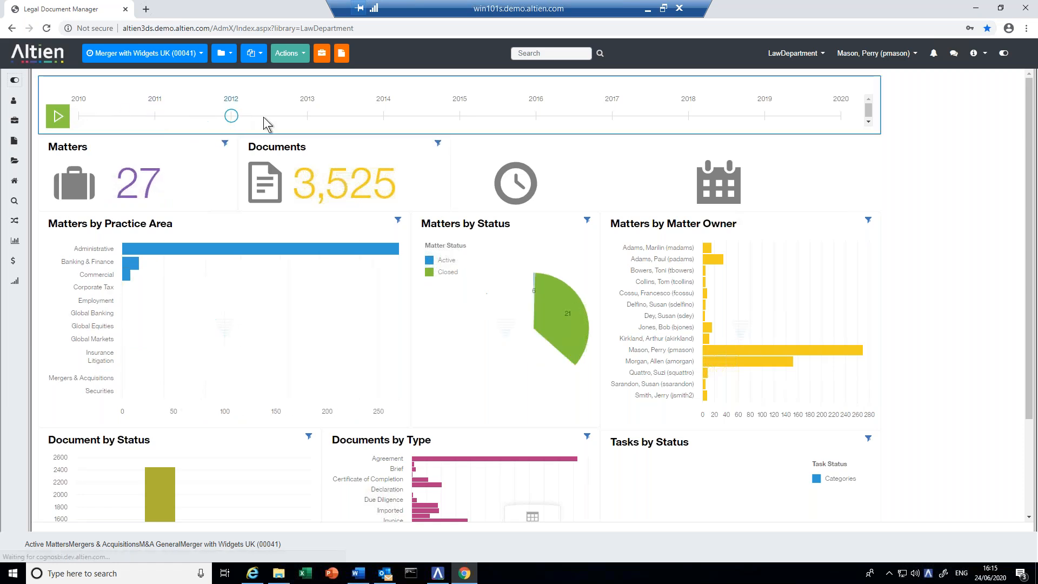
left_click(313, 120)
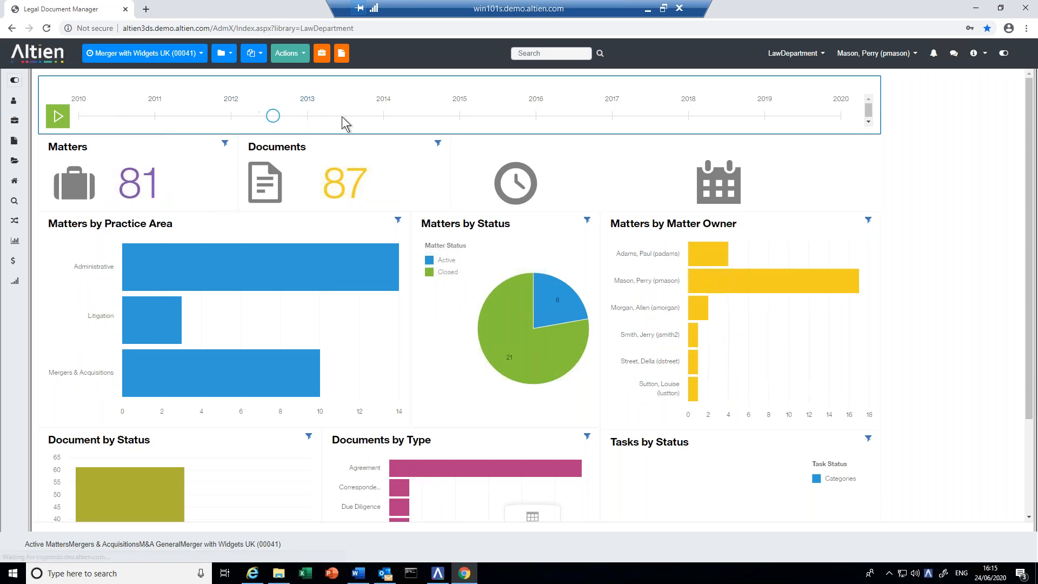
left_click(385, 121)
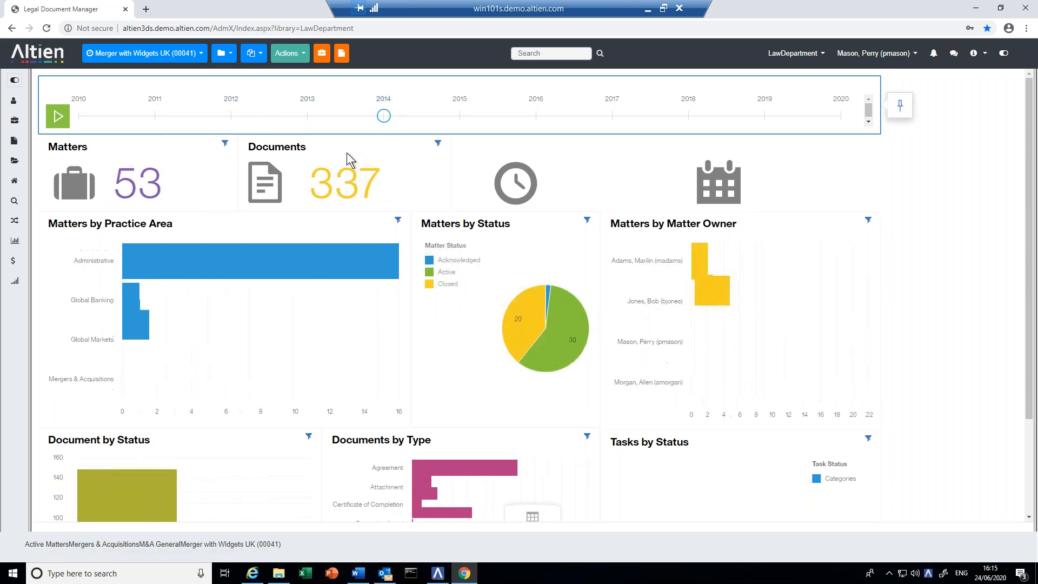
left_click(15, 260)
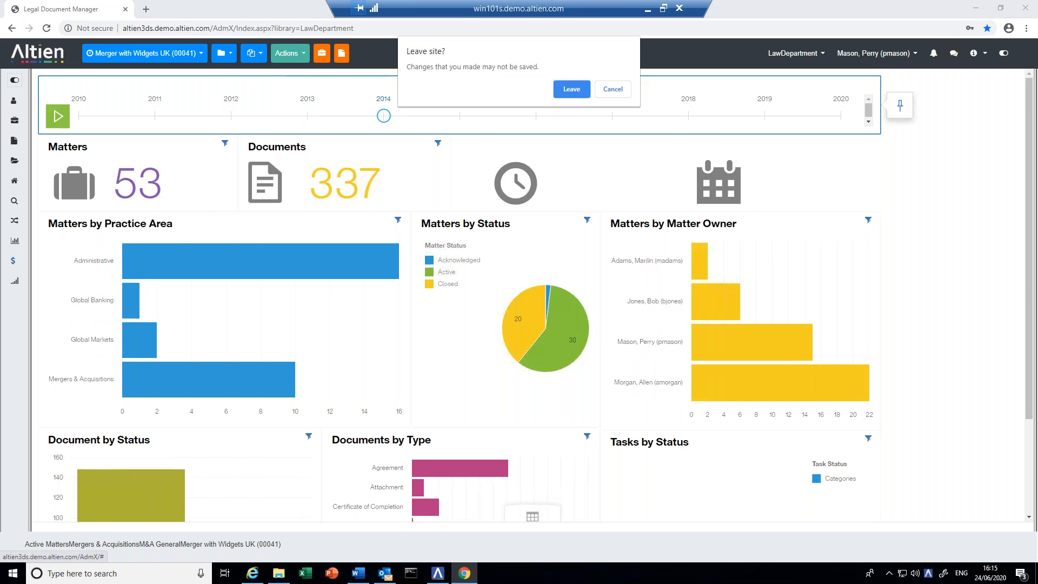
left_click(570, 89)
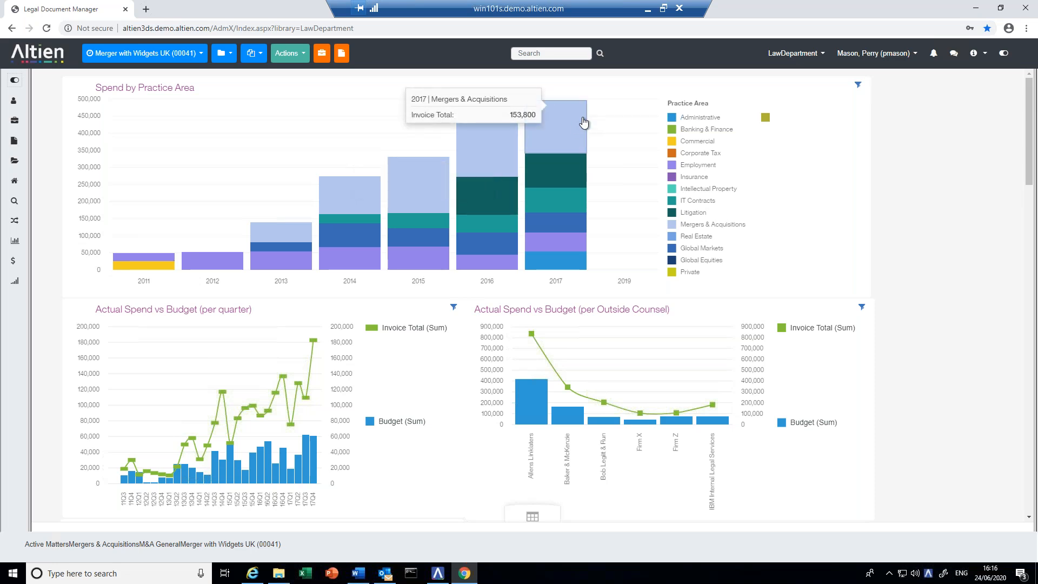
- Minimize Chrome and restore Outlook to show the inbox
left_click(978, 9)
left_click(385, 574)
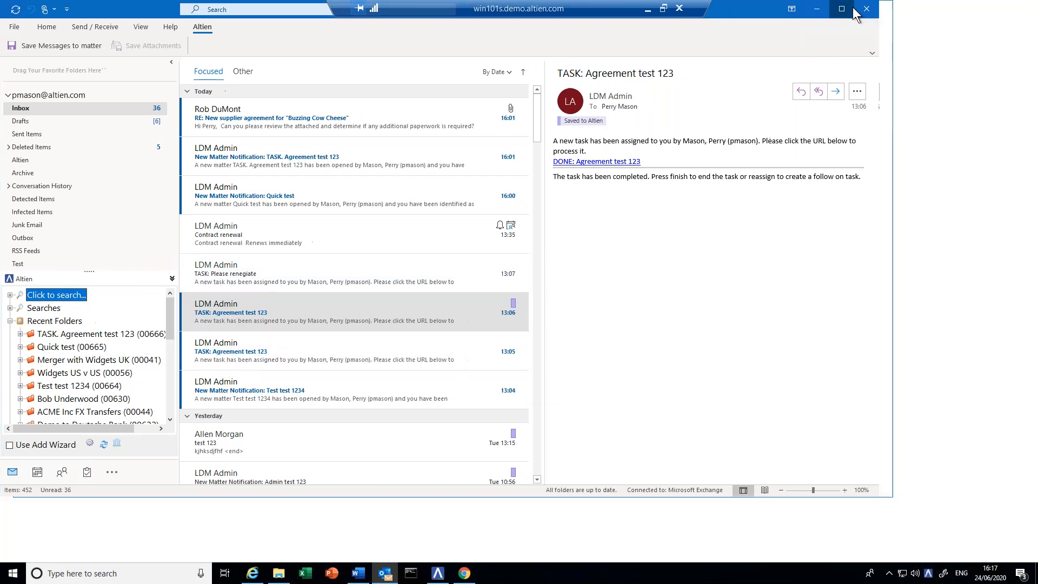
- Maximize Outlook and start saving the Buzzing Cow Cheese supplier agreement email to a matter
left_click(853, 8)
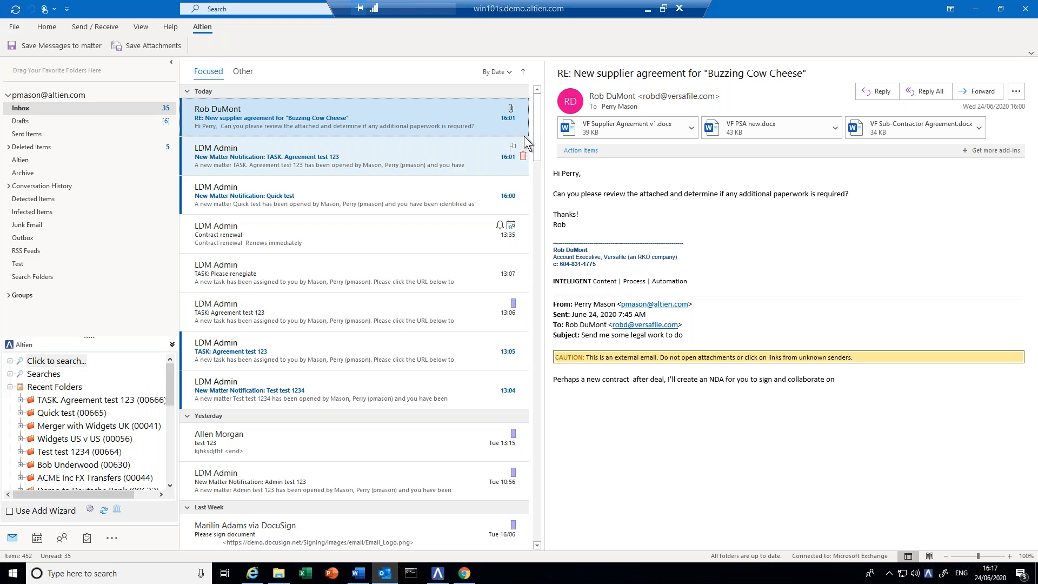
left_click(68, 43)
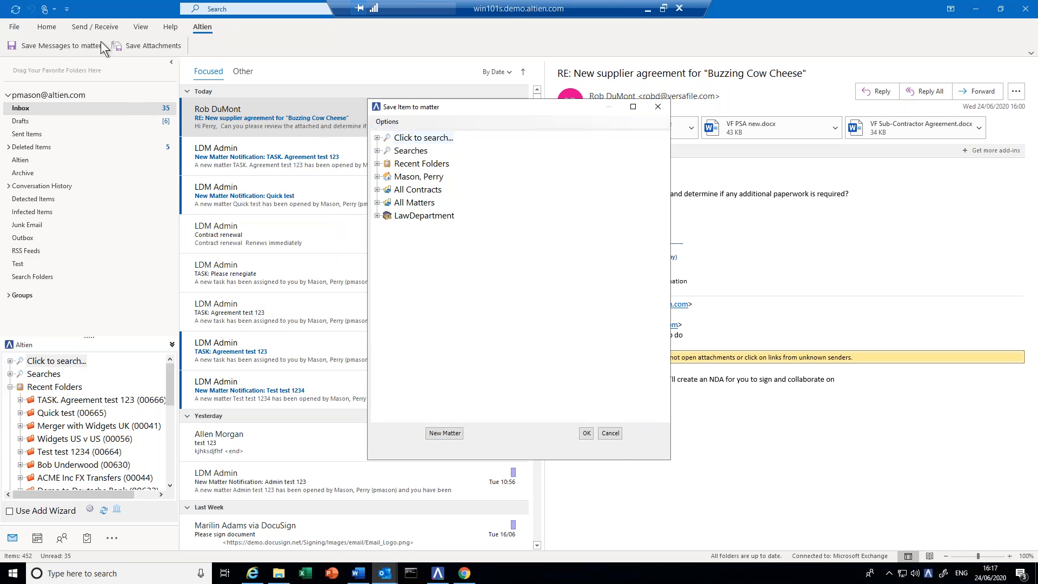
- Start a new matter with practice area Administrative and sub practice area Administrative General
left_click(444, 433)
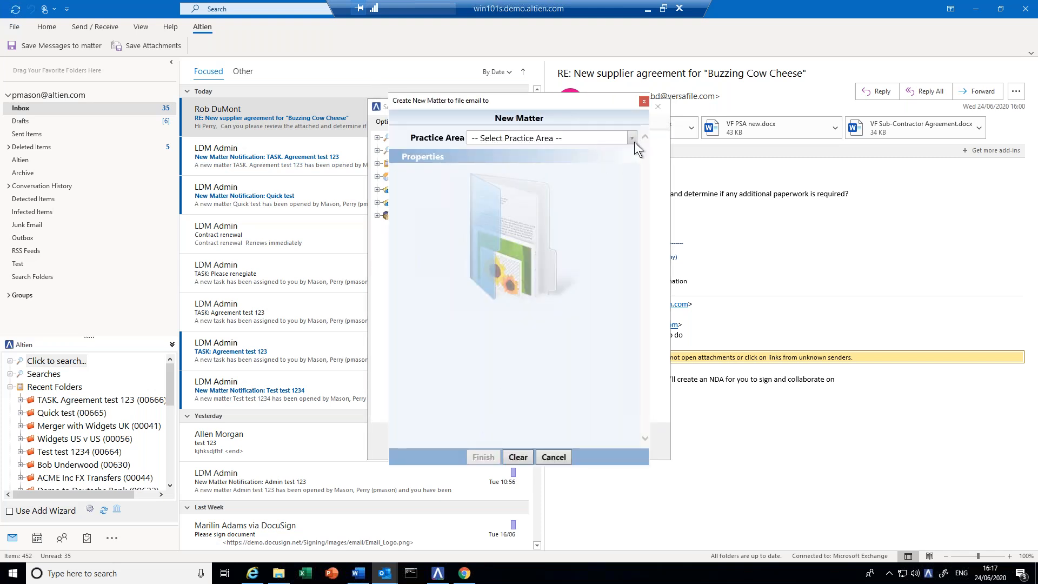
left_click(631, 139)
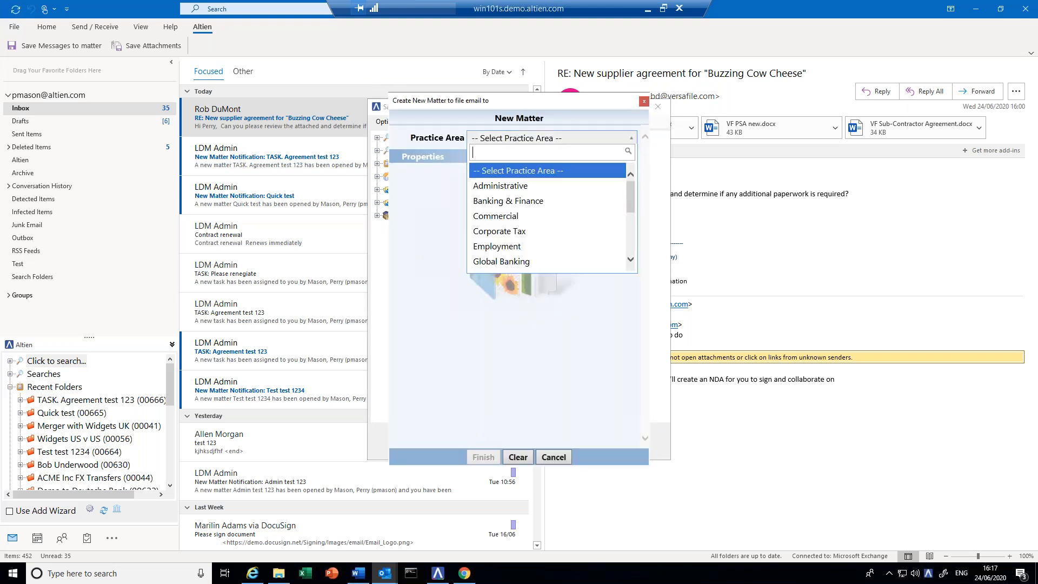
left_click(540, 186)
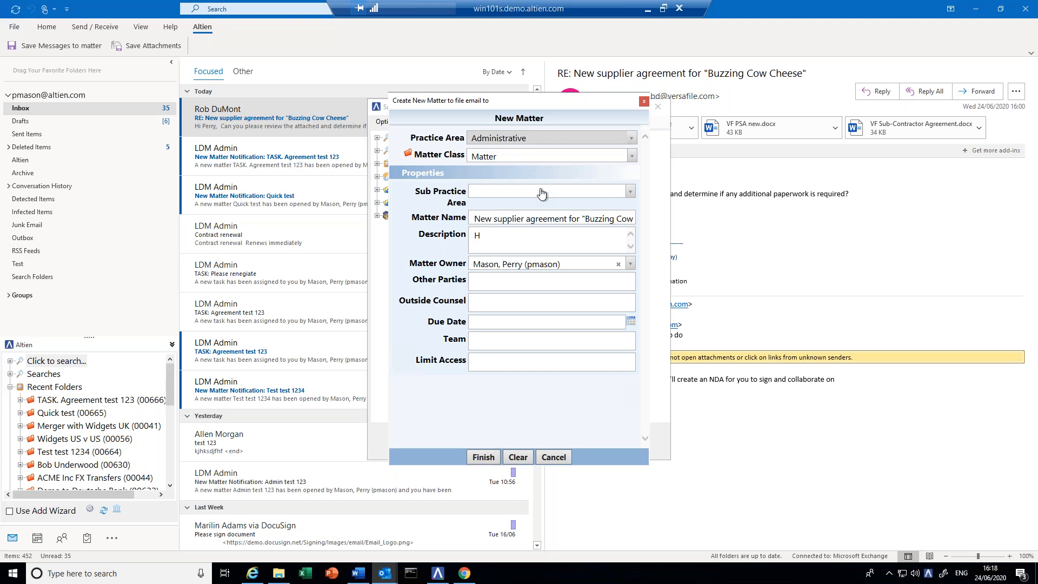
left_click(629, 192)
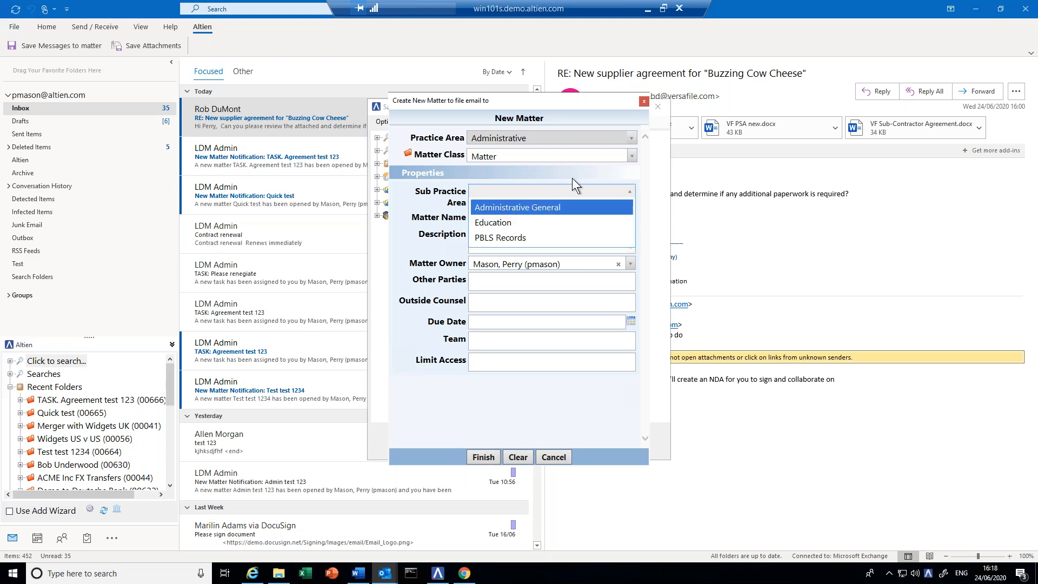
left_click(509, 208)
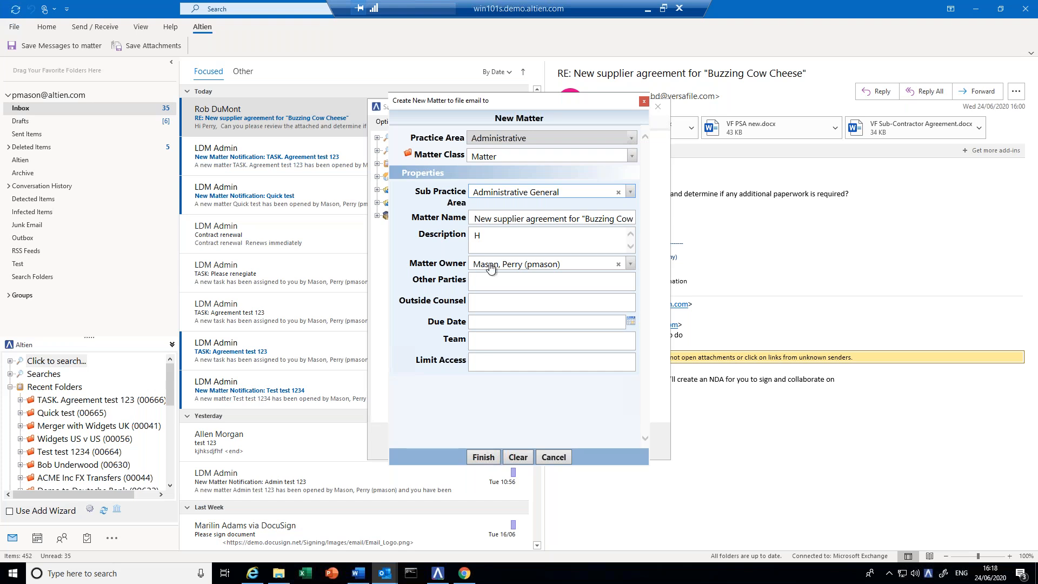
- Add 'Cheese company' as other party and Bob Legiit & Run as outside counsel
left_click(477, 281)
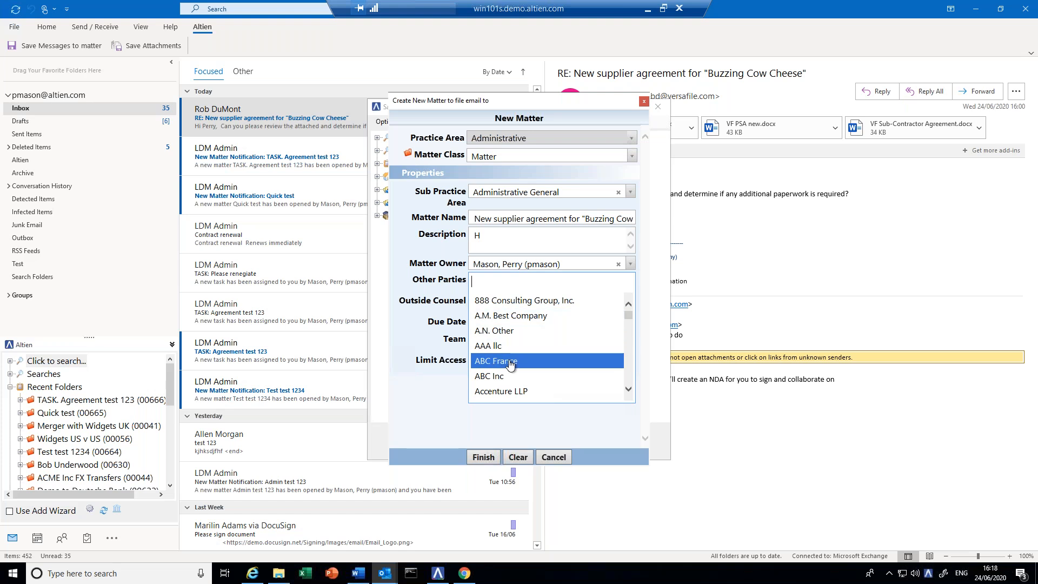
left_click(481, 281)
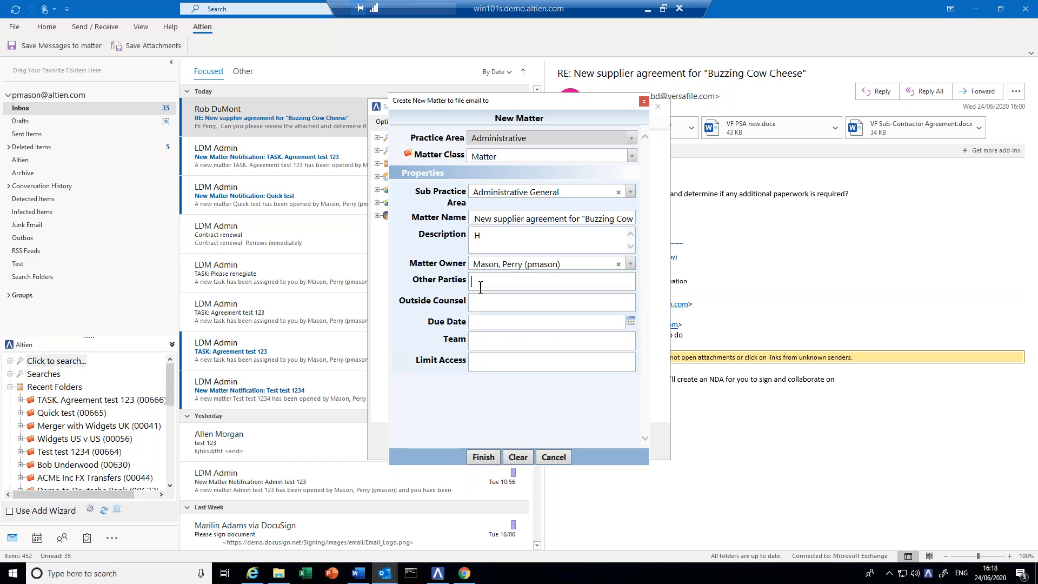
left_click(486, 285)
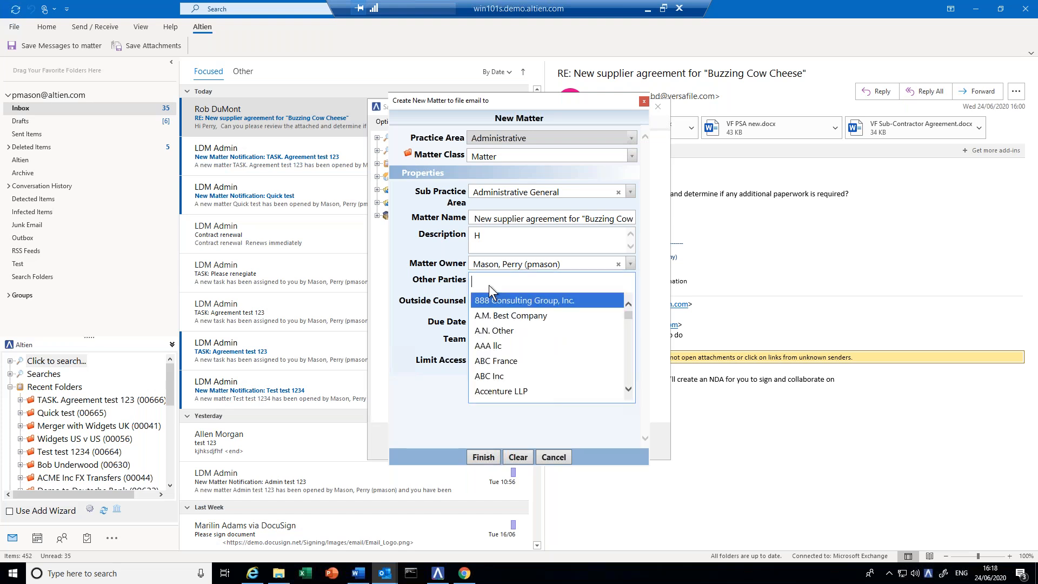
type("Chee")
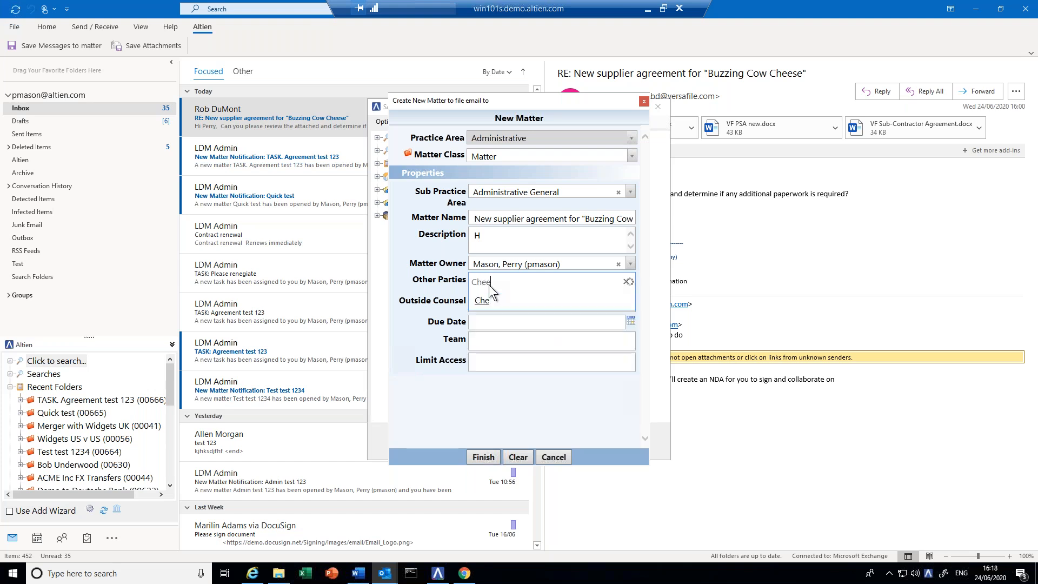
type("se com")
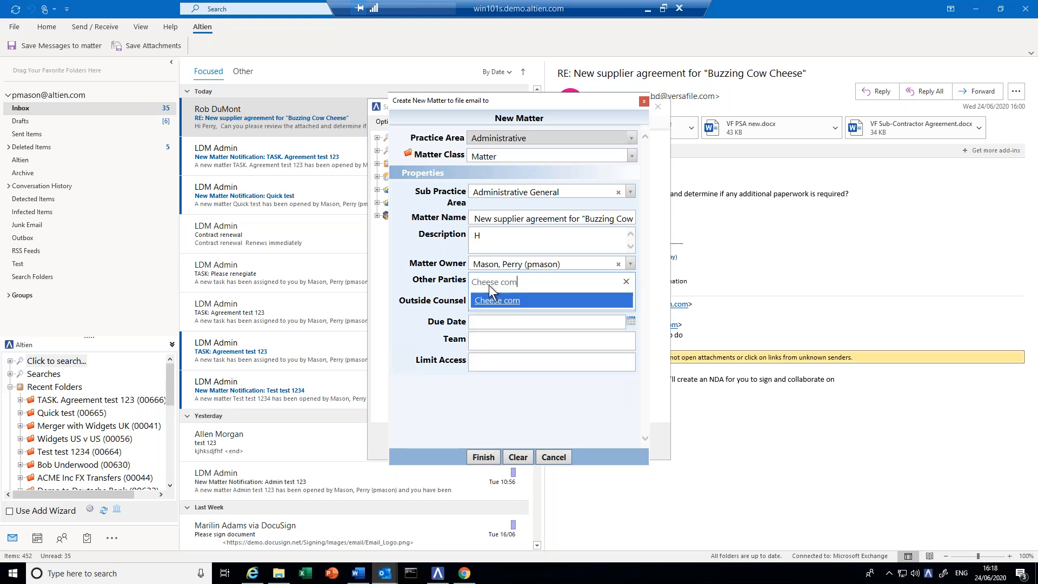
type("pany")
key("Return")
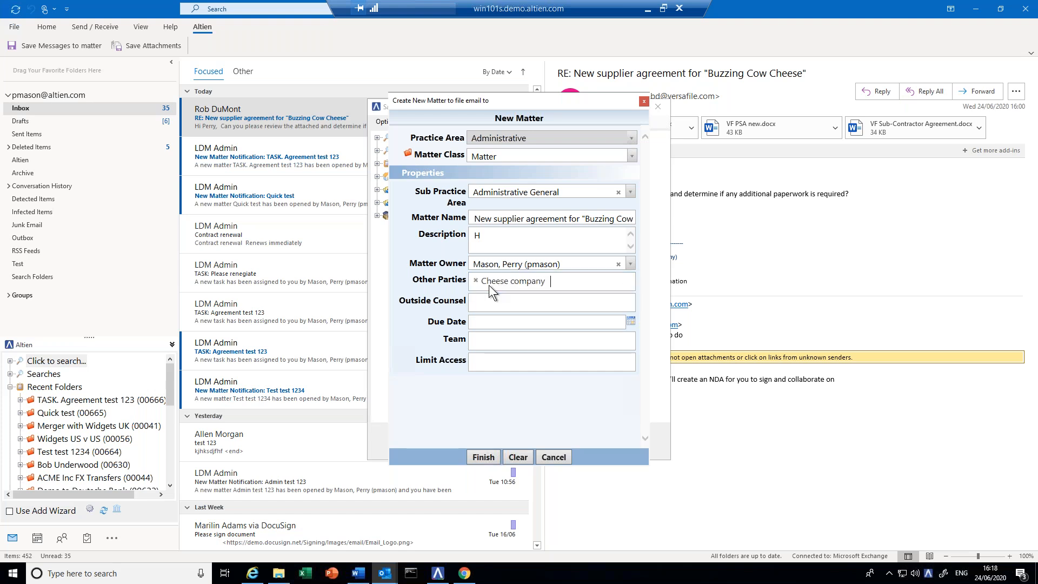
left_click(489, 302)
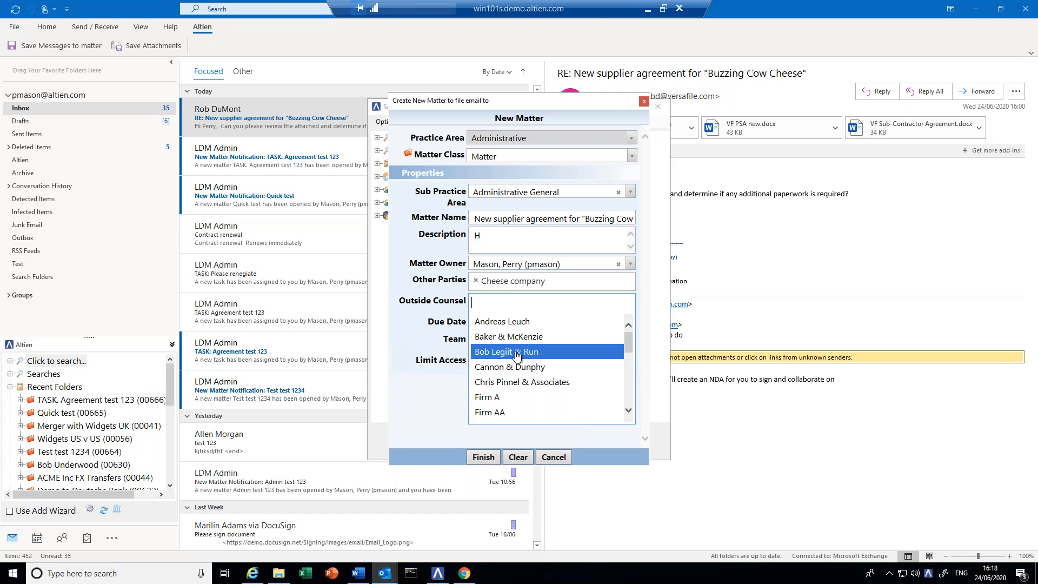
left_click(516, 352)
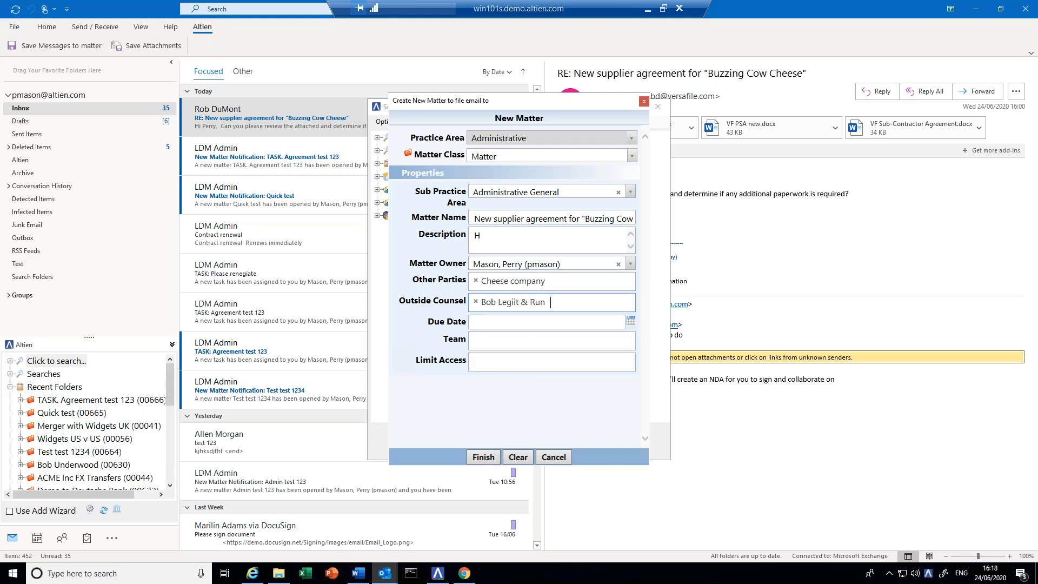
- Set the due date to 26/06/2020 and add two matching people as team members
left_click(631, 320)
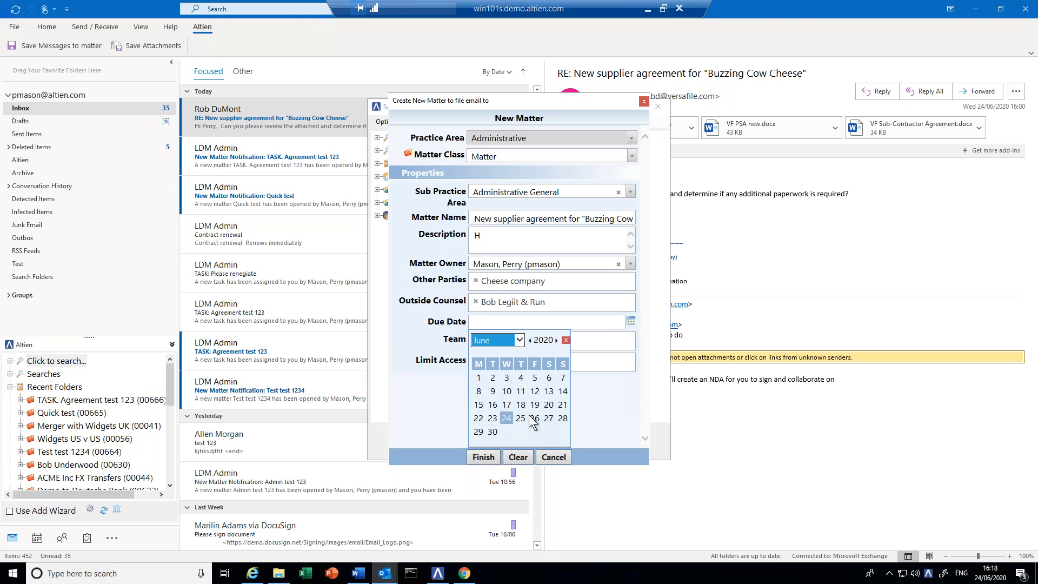
left_click(534, 417)
left_click(488, 344)
type("masin")
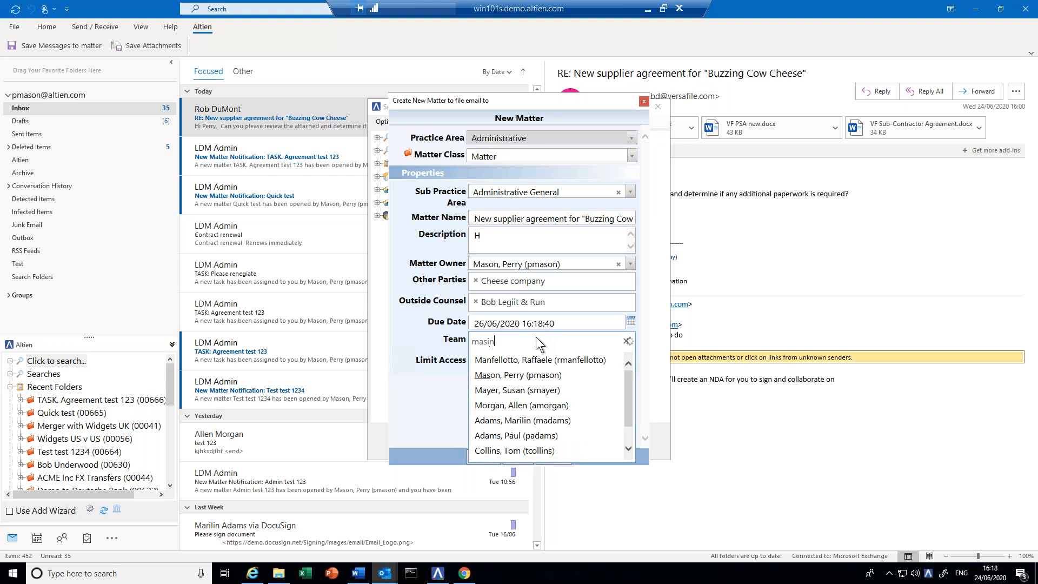
key("BackSpace")
key("BackSpace")
key("Return")
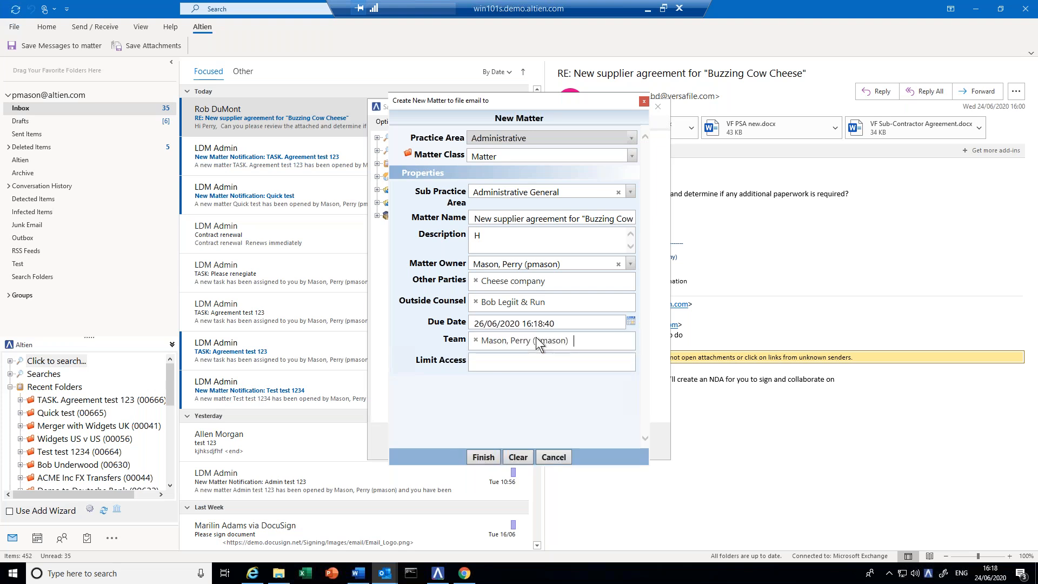
type("mor")
key("Return")
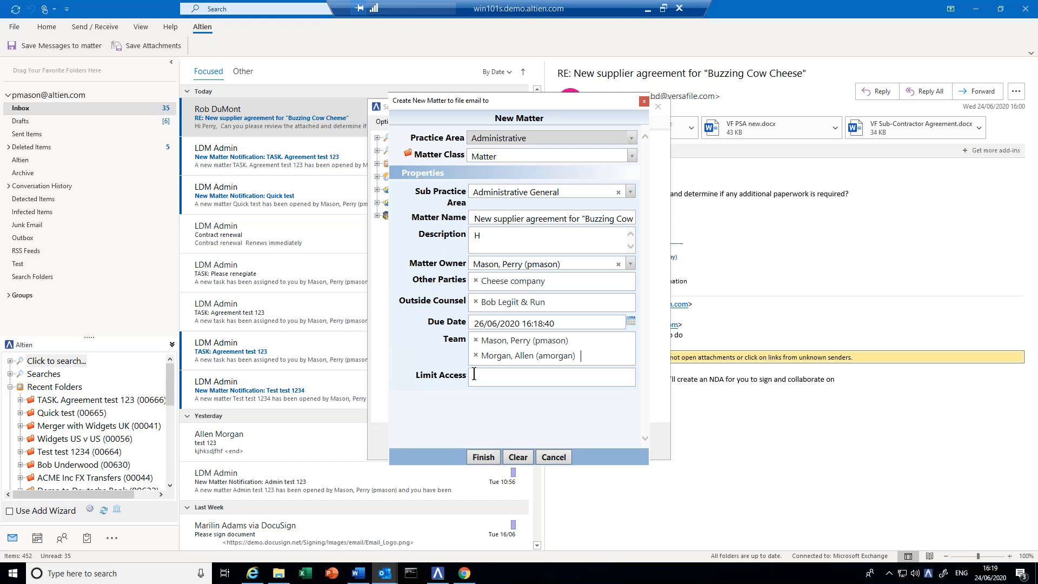
- Create matter 00667 for the Buzzing Cow Cheese supplier agreement and open its notification email
left_click(485, 455)
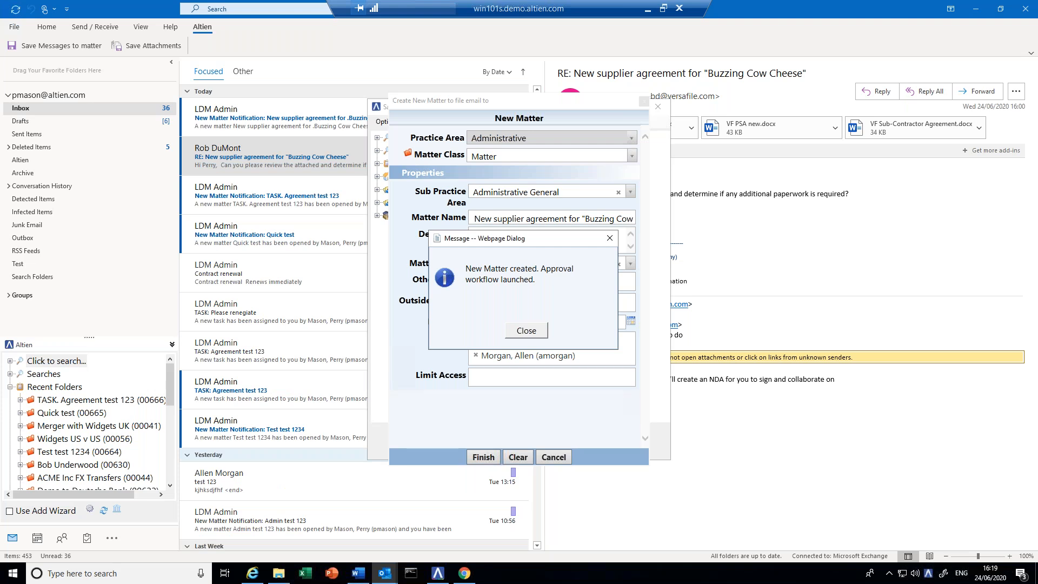
left_click(523, 332)
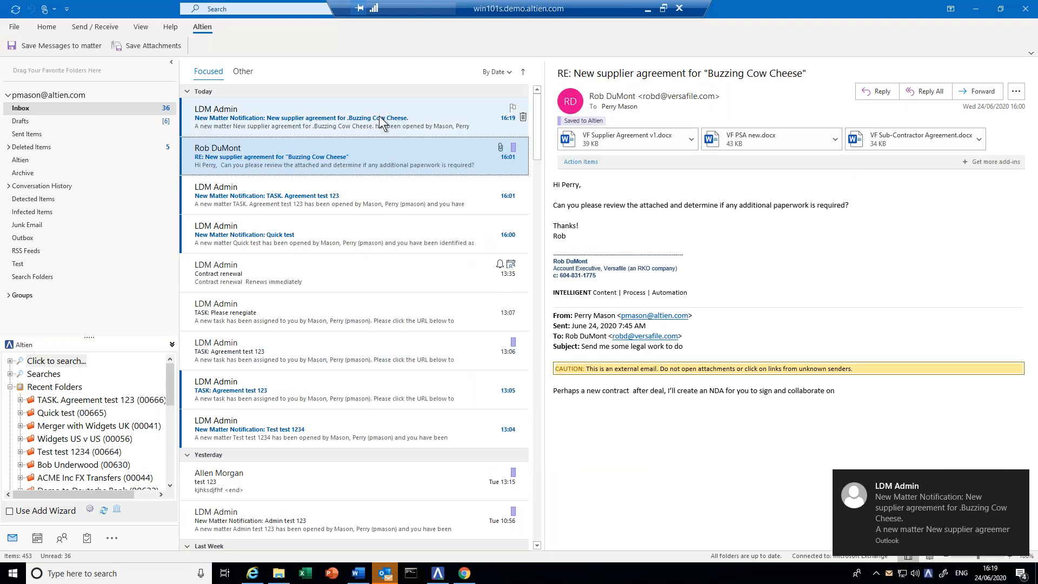
left_click(346, 121)
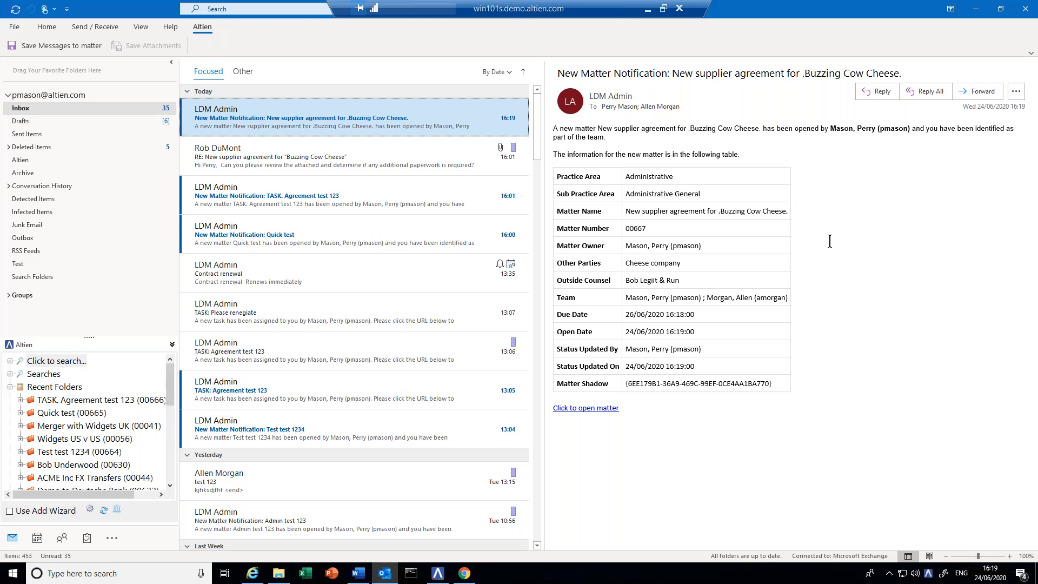
- Refresh Recent Folders to show the new matter, then open the 'RE: New supplier agreement' reply
left_click(10, 387)
left_click(10, 387)
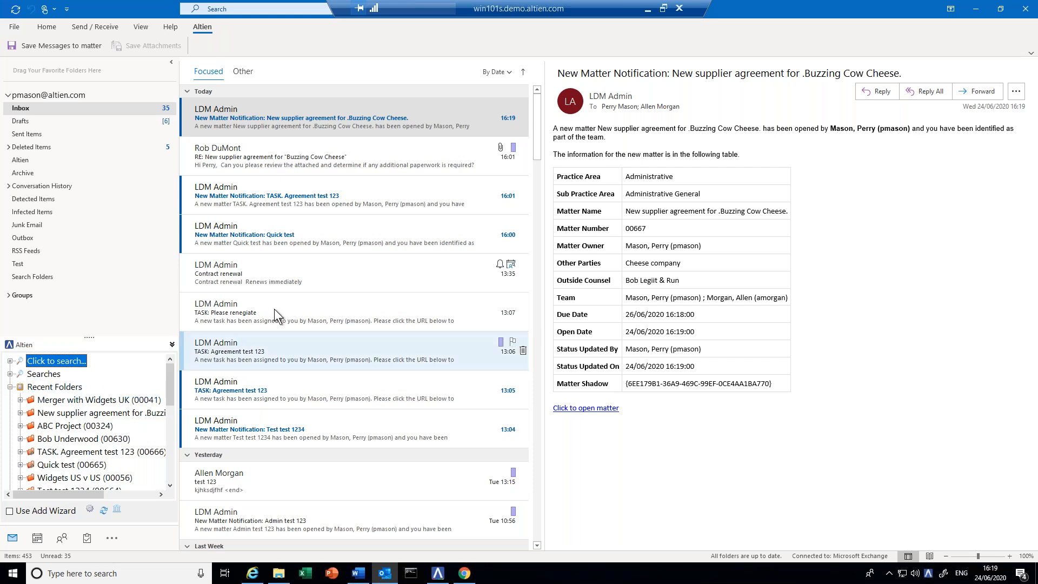
left_click(409, 115)
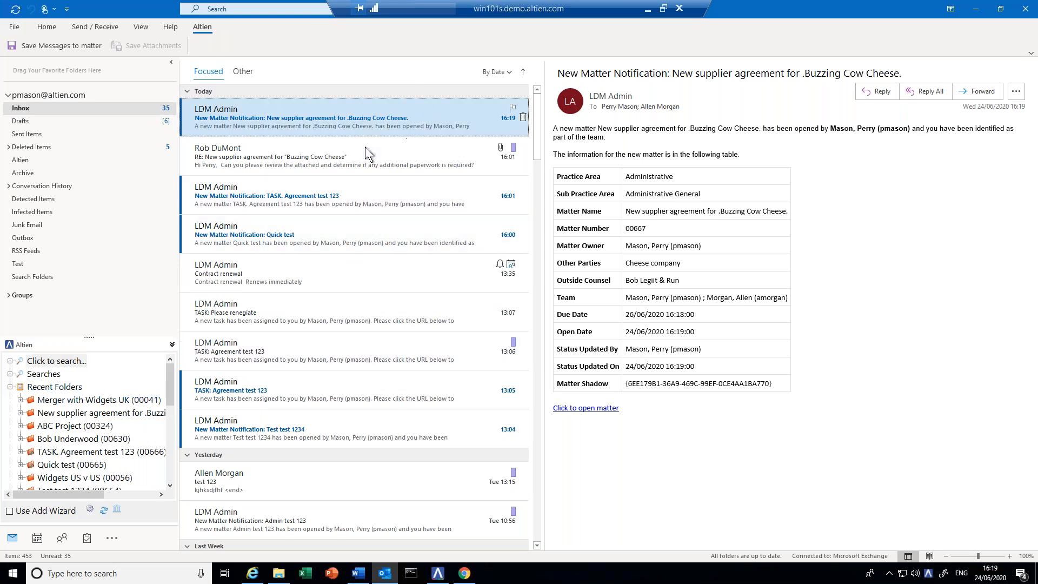
left_click(366, 147)
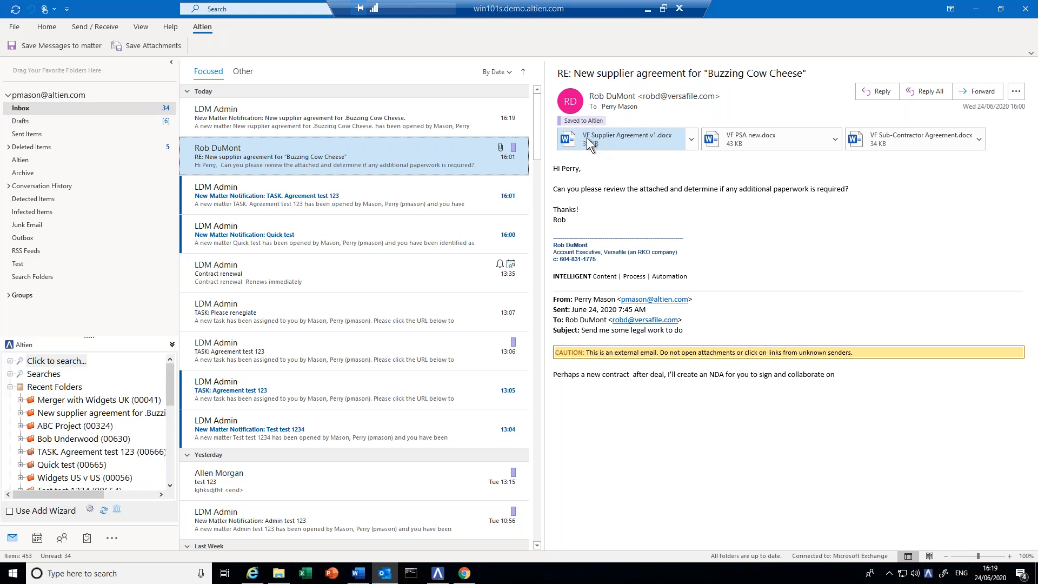
- File VF Supplier Agreement v1.docx into matter 00667 with document type Agreement
left_click_drag(580, 143, 74, 478)
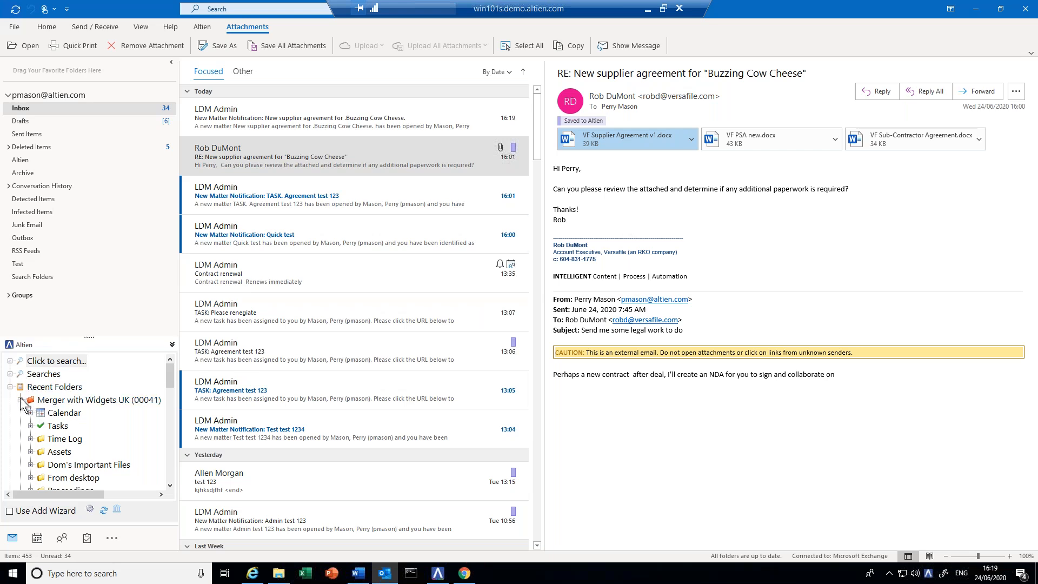
left_click_drag(567, 142, 65, 413)
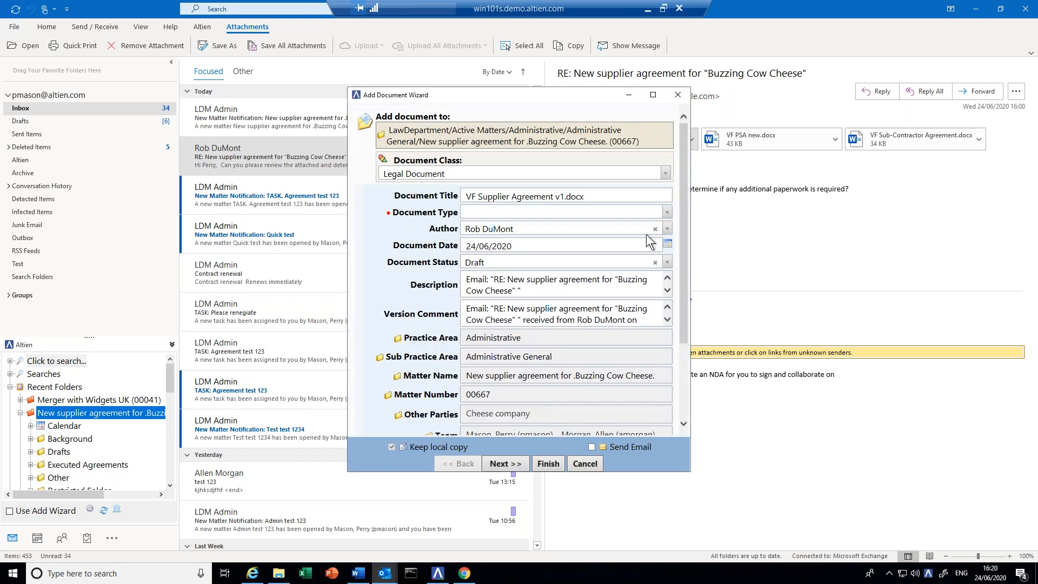
left_click(646, 214)
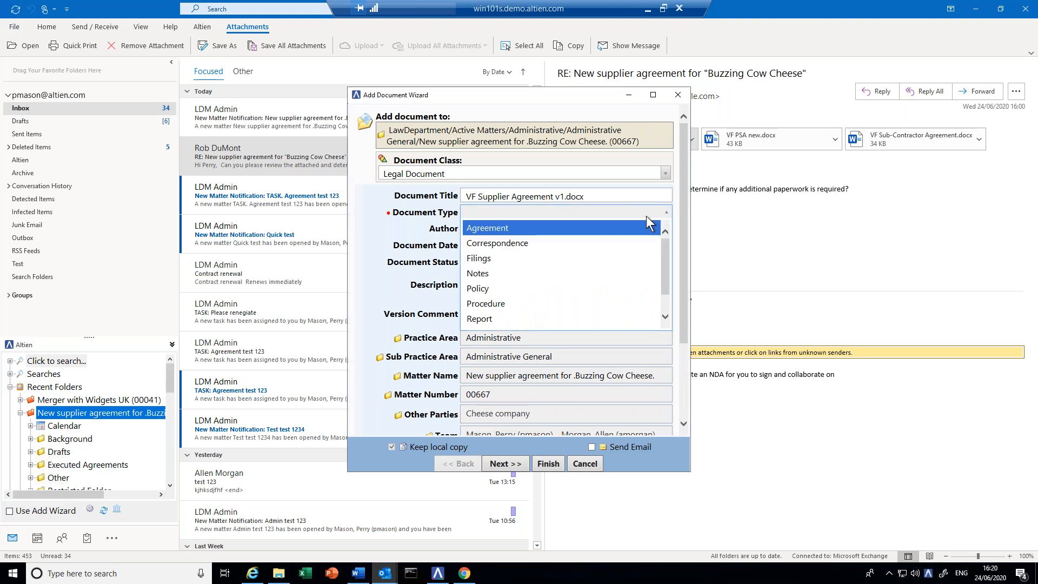
left_click(503, 228)
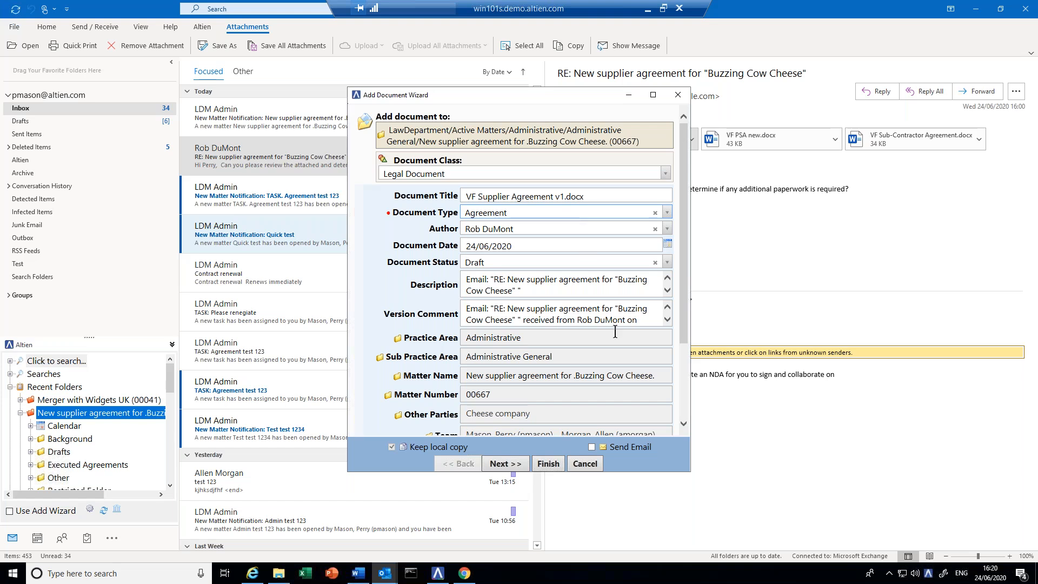
left_click(546, 466)
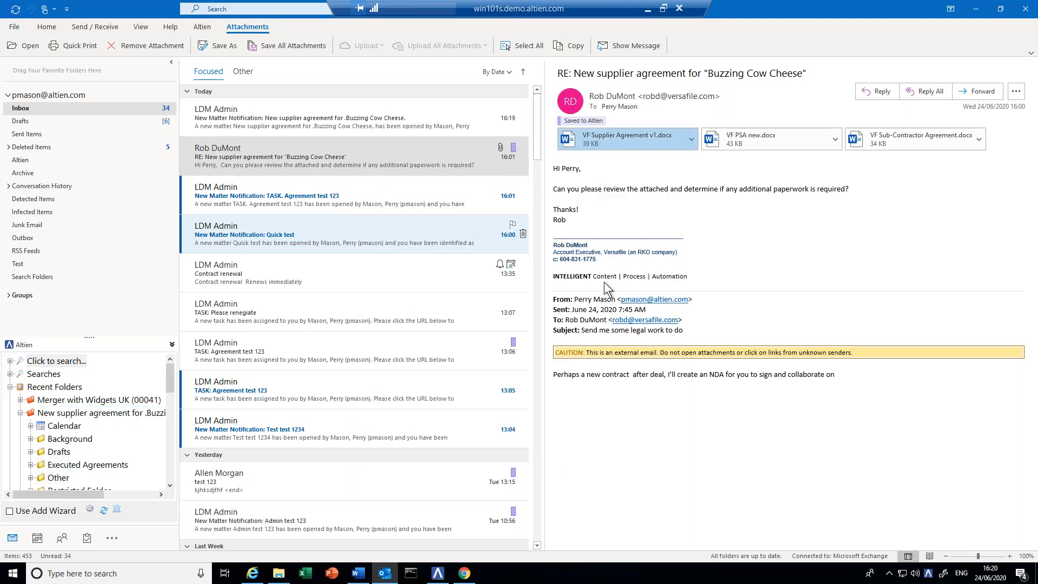
left_click(862, 141)
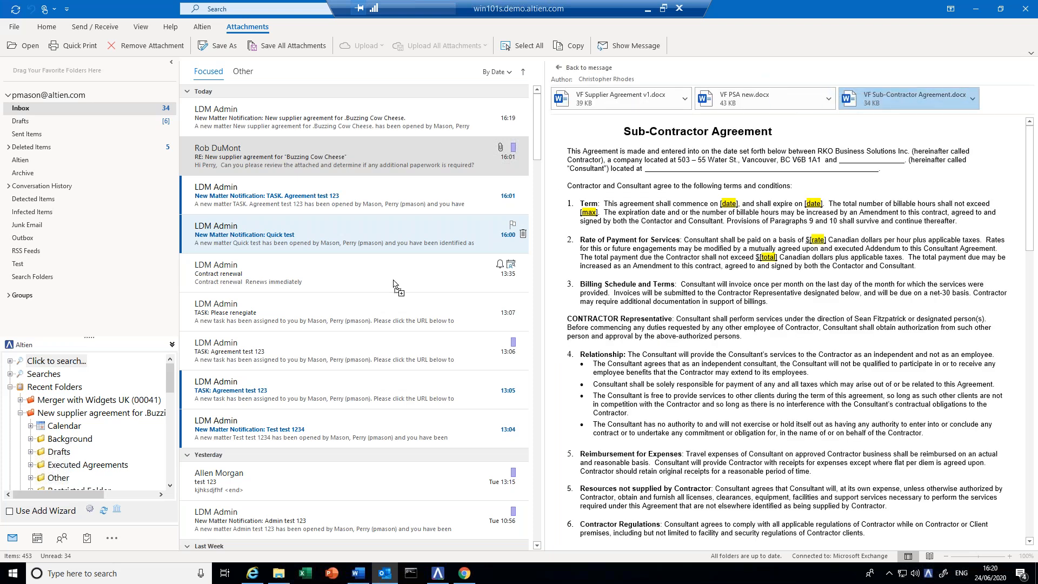
- File VF Sub-Contractor Agreement.docx into matter 00667 with document type Filings
left_click(57, 427)
left_click_drag(57, 427, 41, 415)
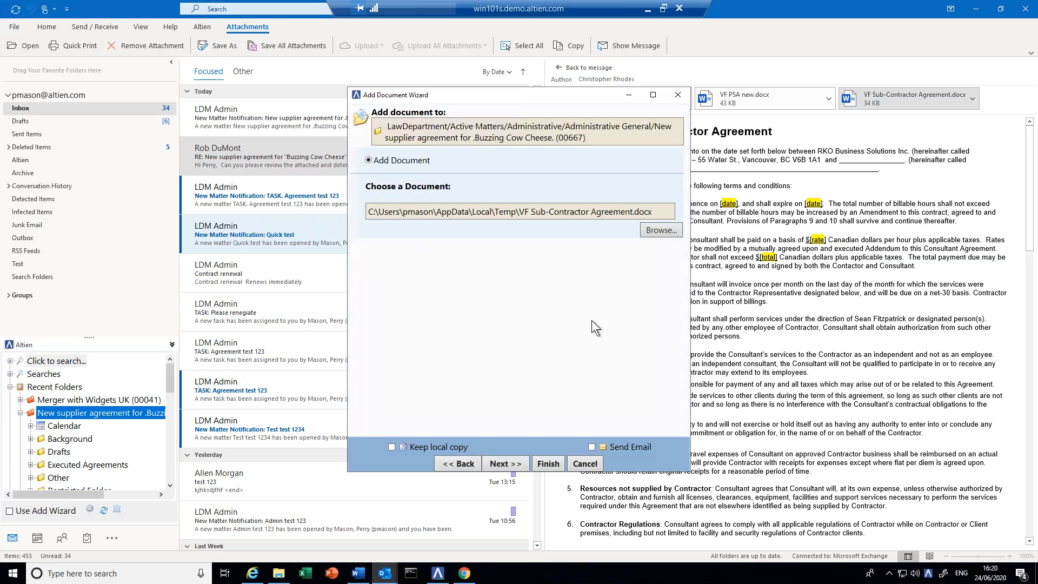
left_click(518, 212)
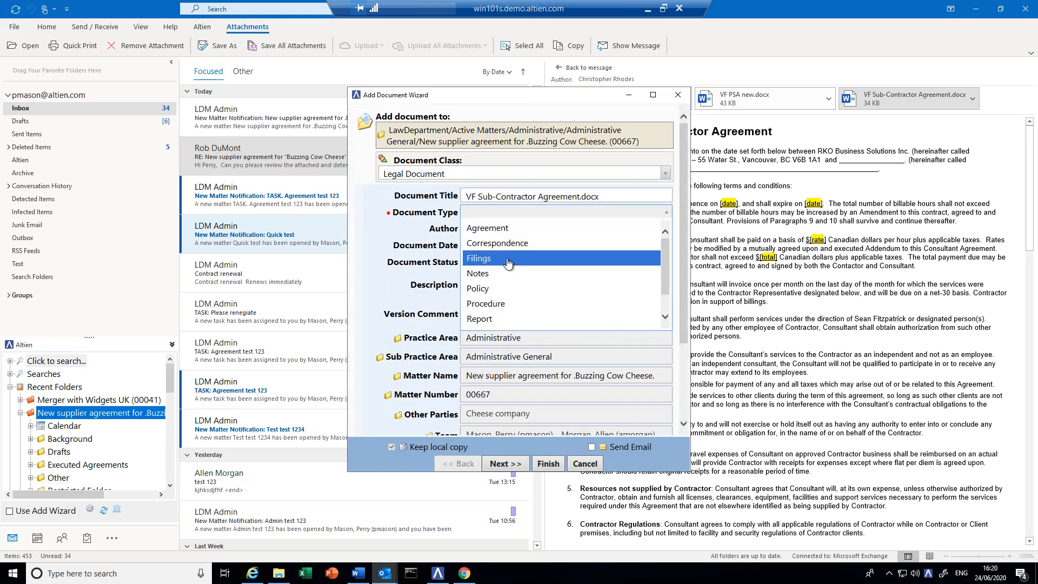
left_click(508, 261)
left_click(548, 464)
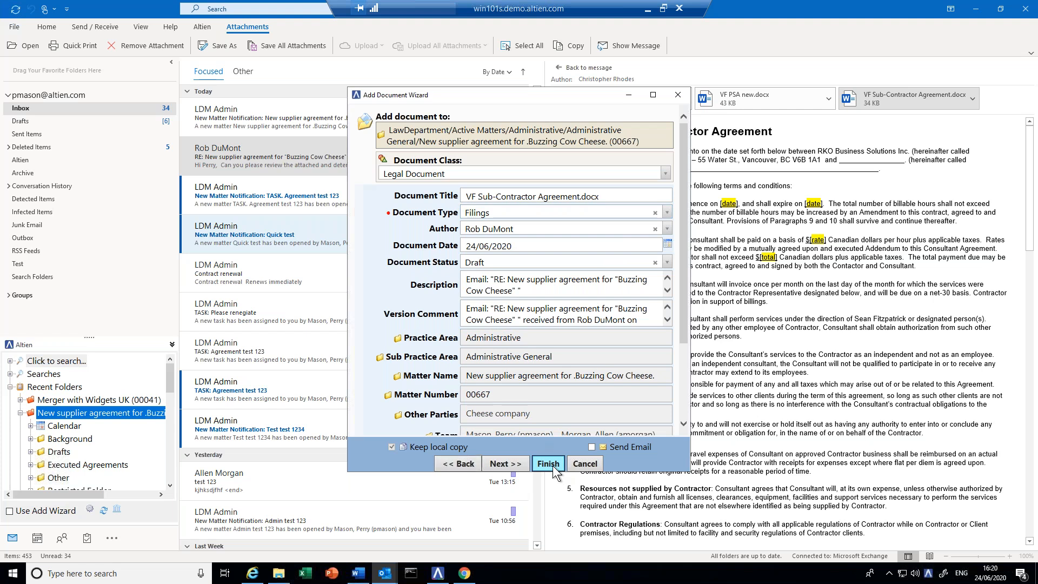
left_click(900, 102)
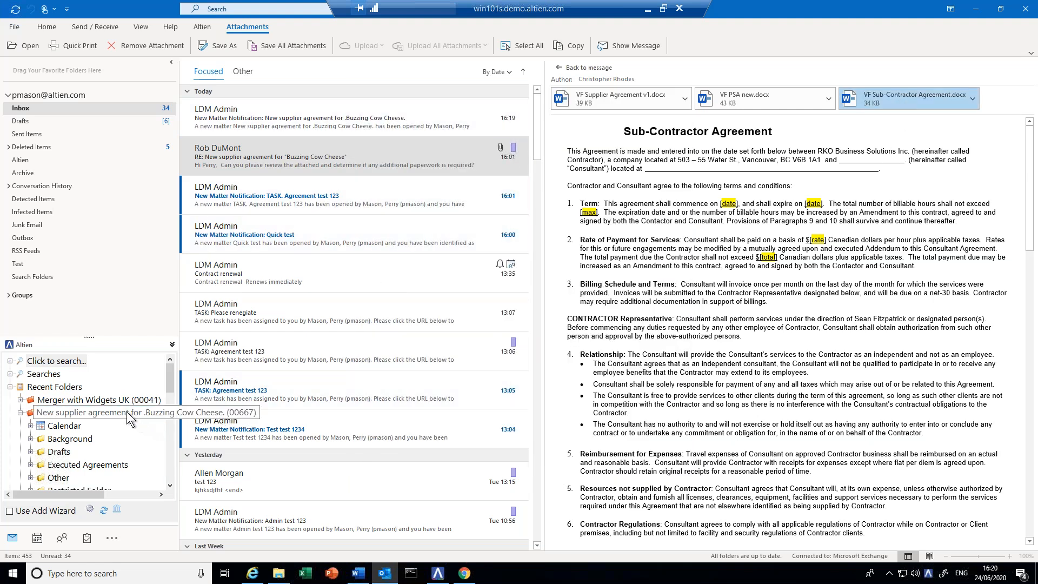
left_click(117, 413)
- Open matter 00667's document list, turn on the reading pane and preview VF Supplier Agreement v1.docx
double_click(117, 413)
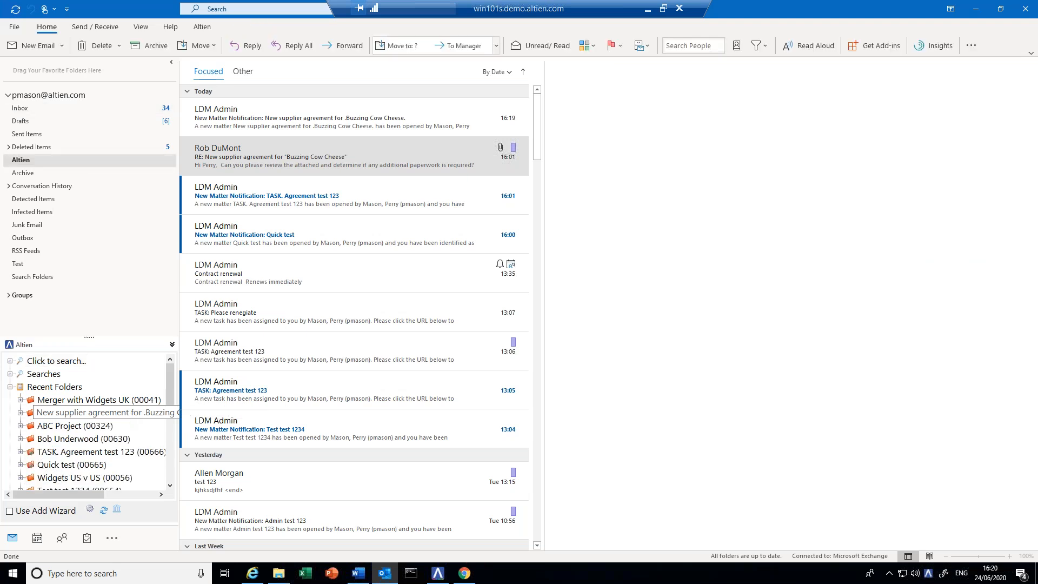
left_click(117, 413)
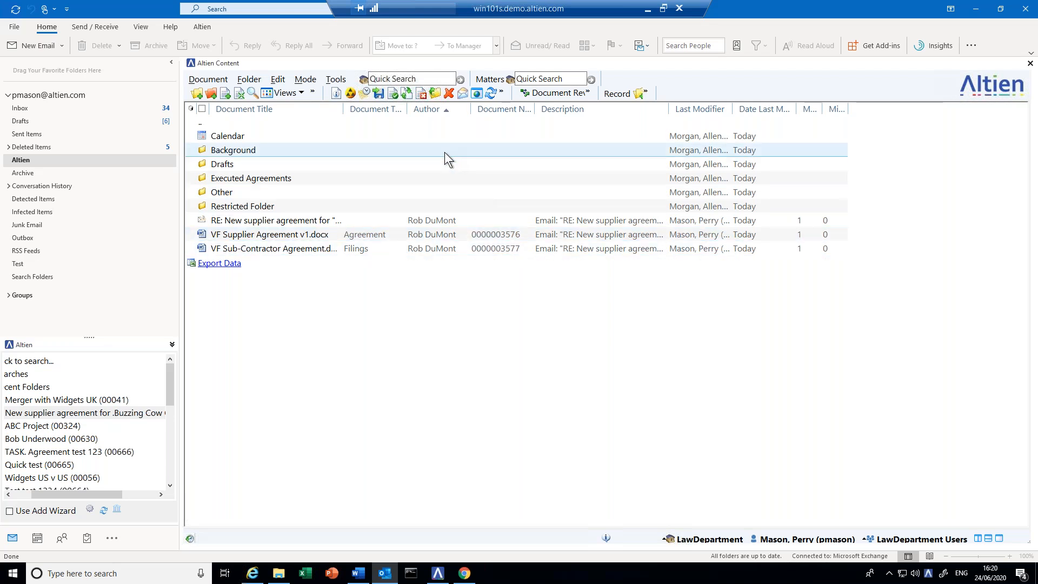
left_click(977, 539)
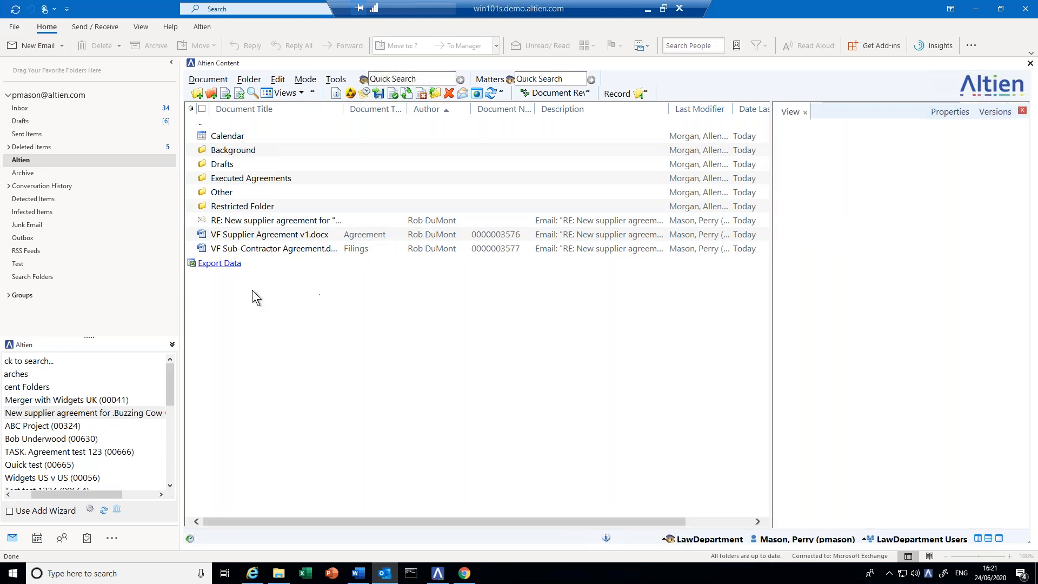
left_click(222, 222)
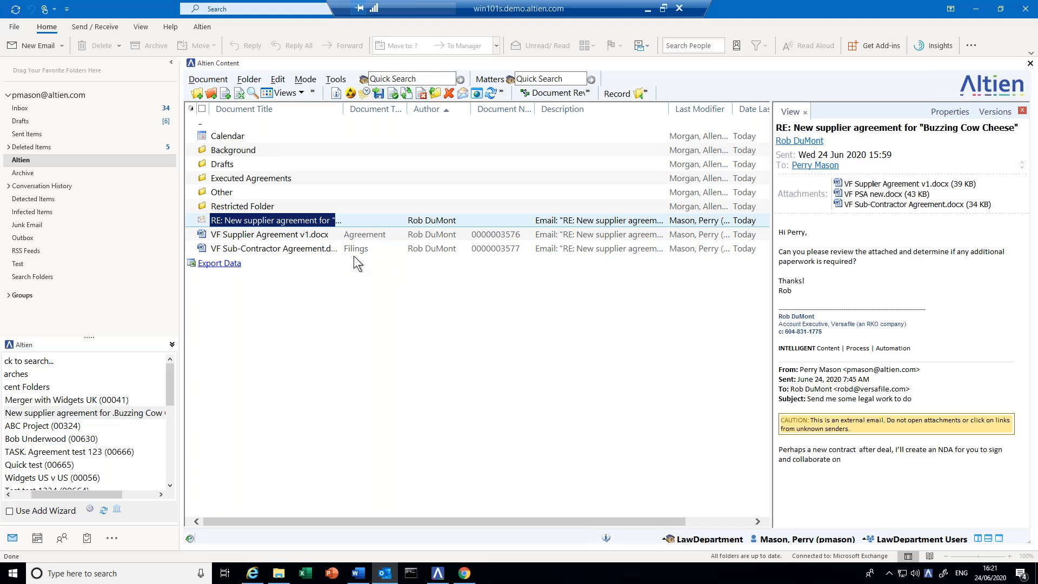
left_click(288, 235)
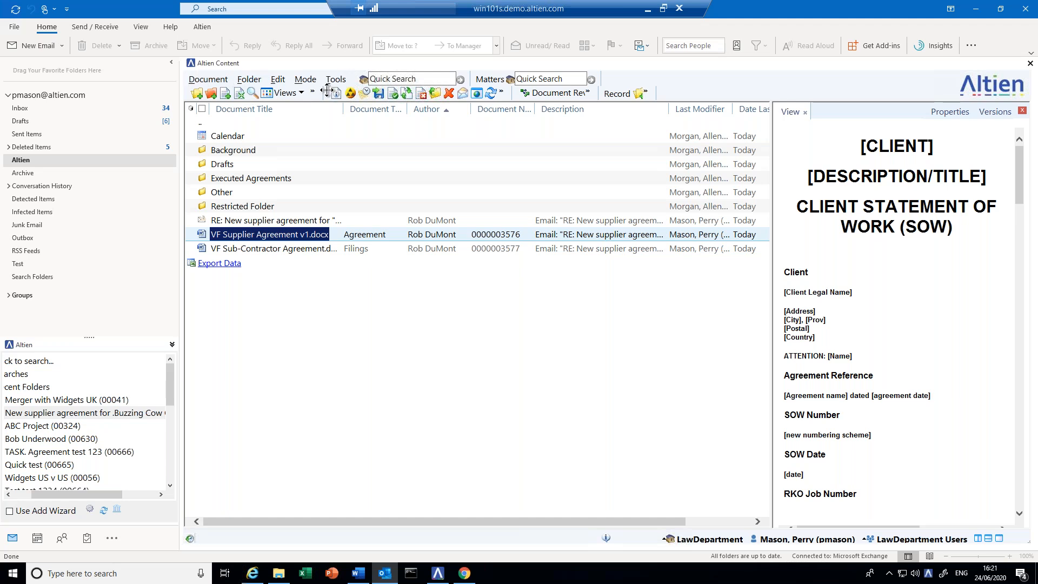
- Start a new Non-Disclosure Agreement document titled 'Buzzing cheese NDA', effective 25 June 2020
left_click(239, 93)
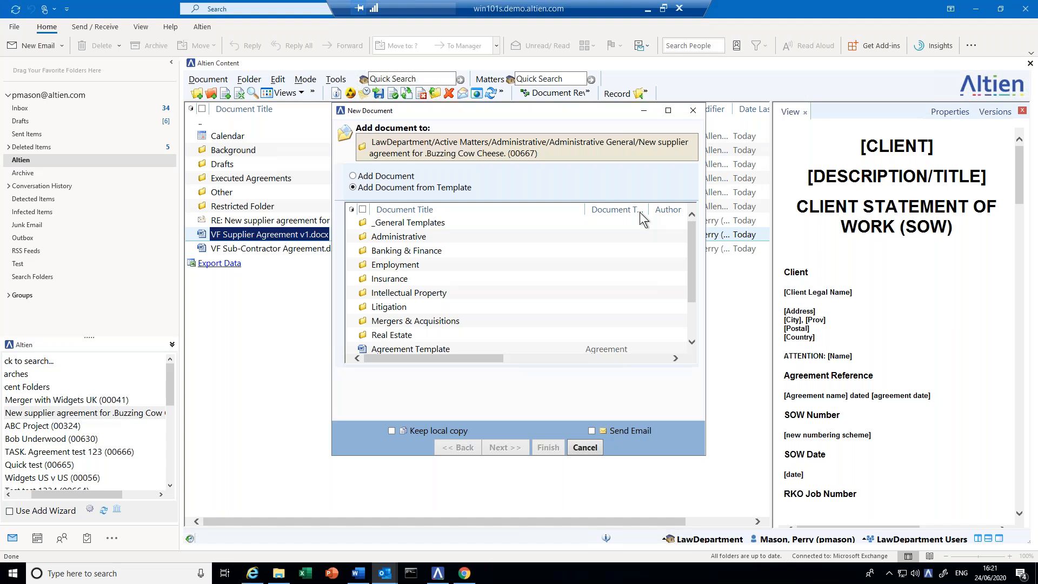
left_click(690, 333)
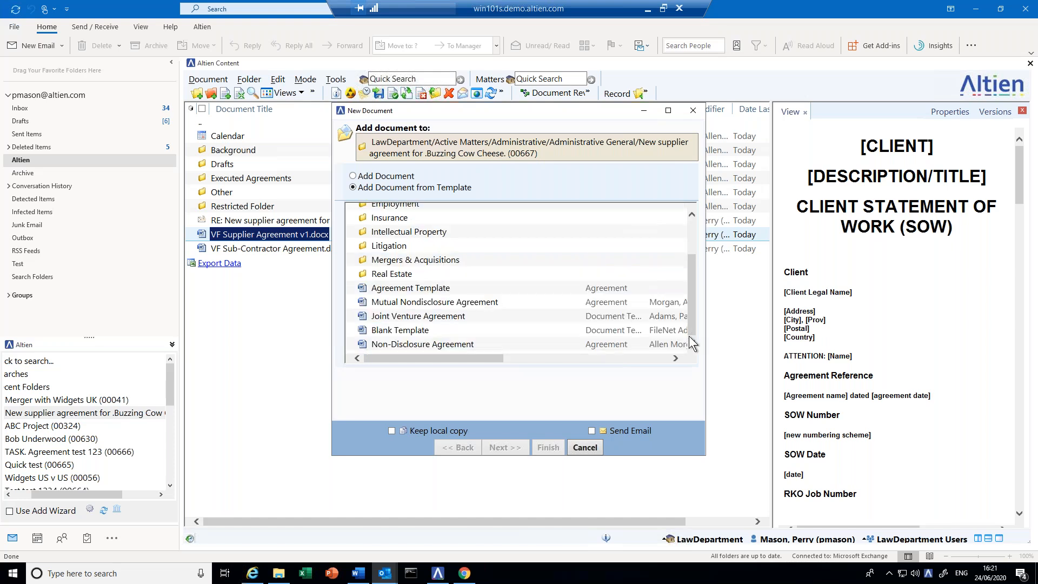
left_click(443, 349)
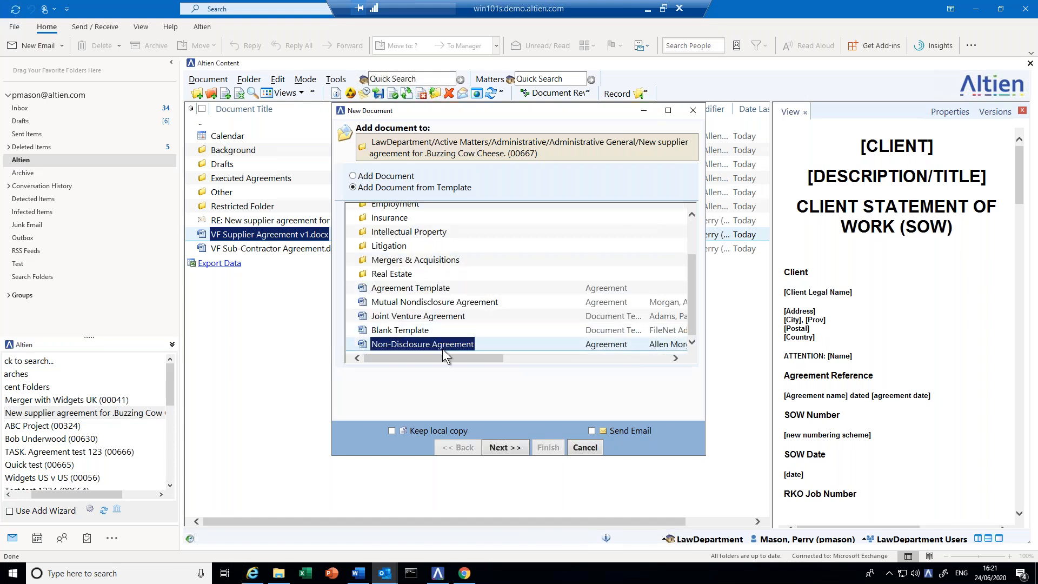
left_click(510, 449)
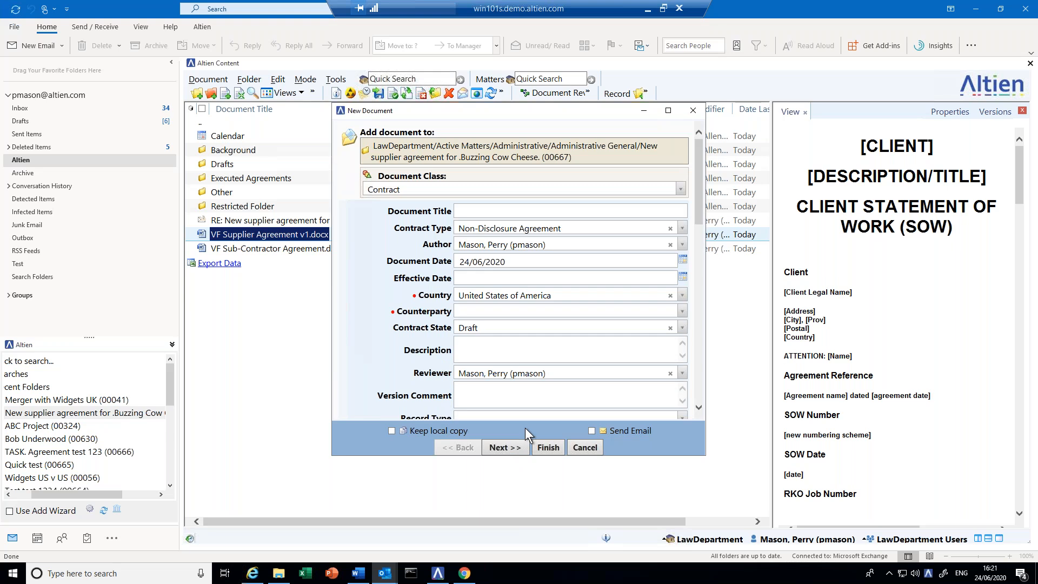
left_click(472, 212)
type("Buzzing cheese NDA")
left_click(682, 277)
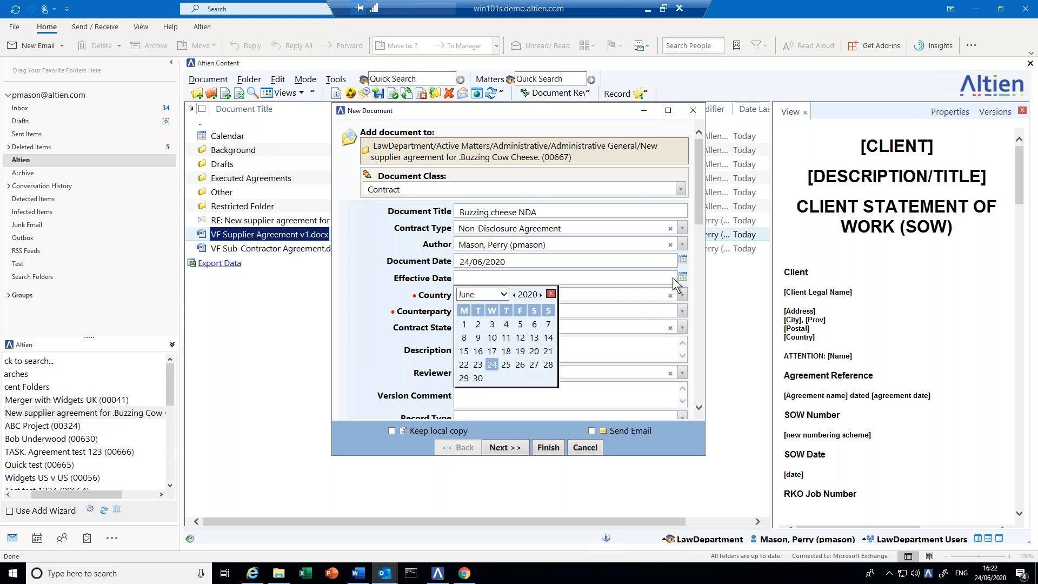
left_click(505, 366)
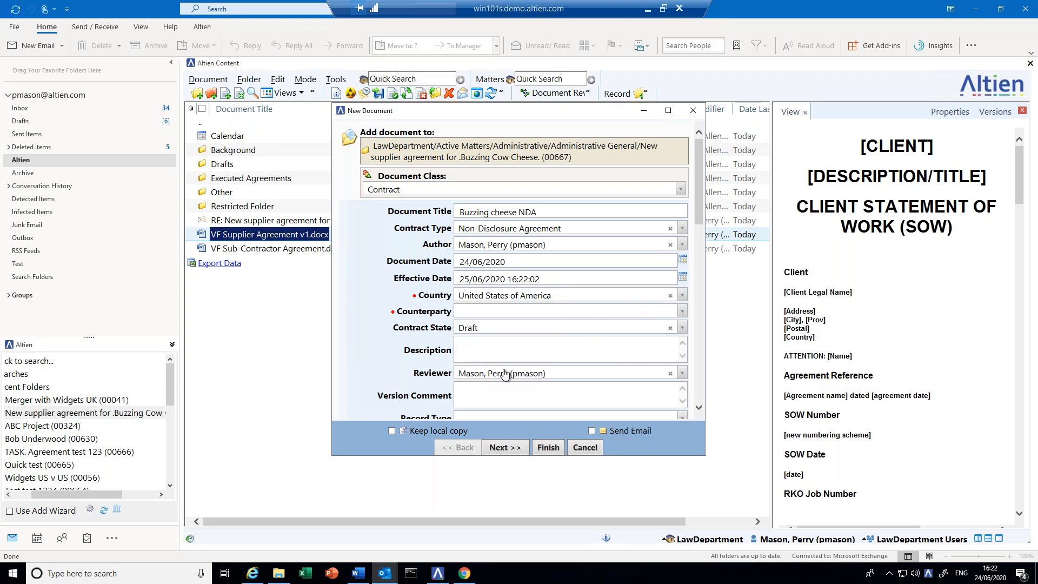
- Set the NDA's counterparty to Cheese Company
left_click(501, 316)
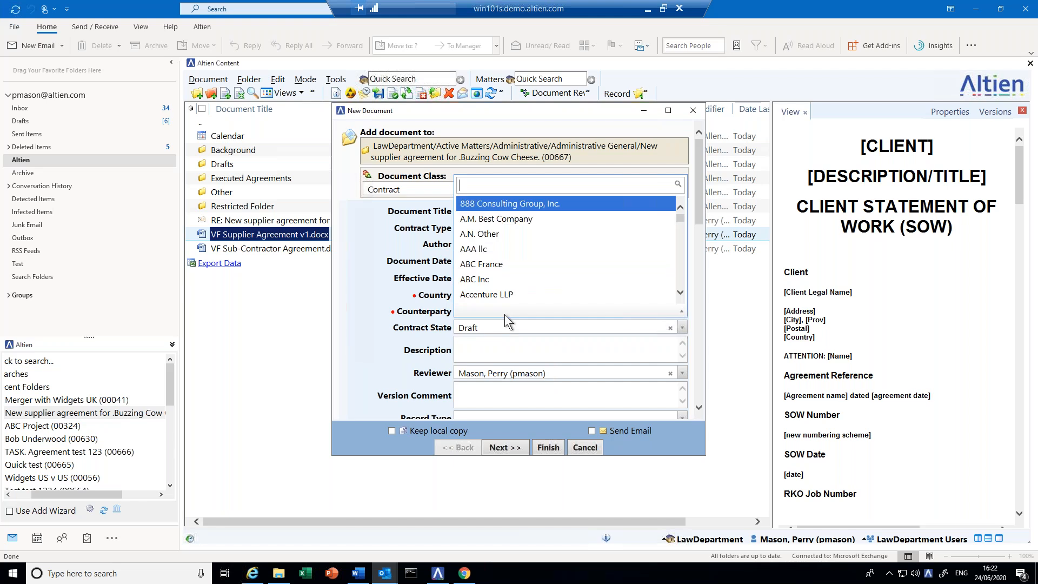
type("che")
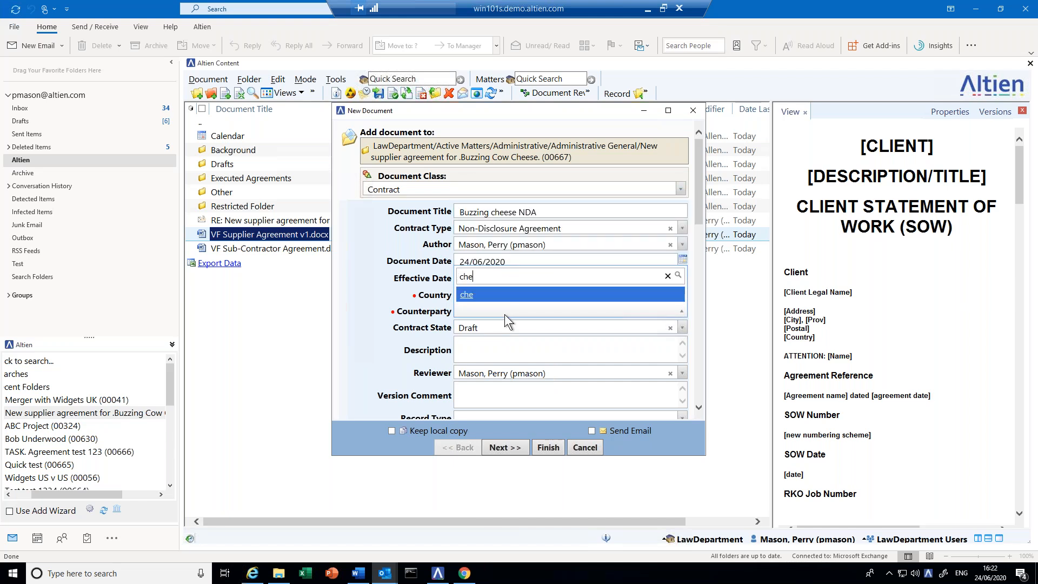
key("BackSpace")
key("BackSpace")
key("BackSpace")
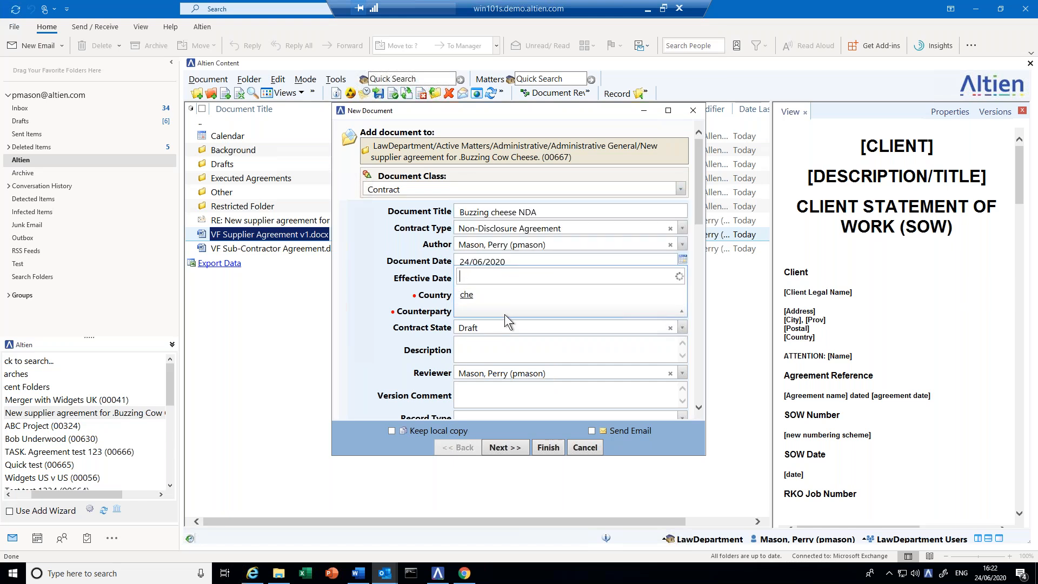
type("Cheese Company")
key("Return")
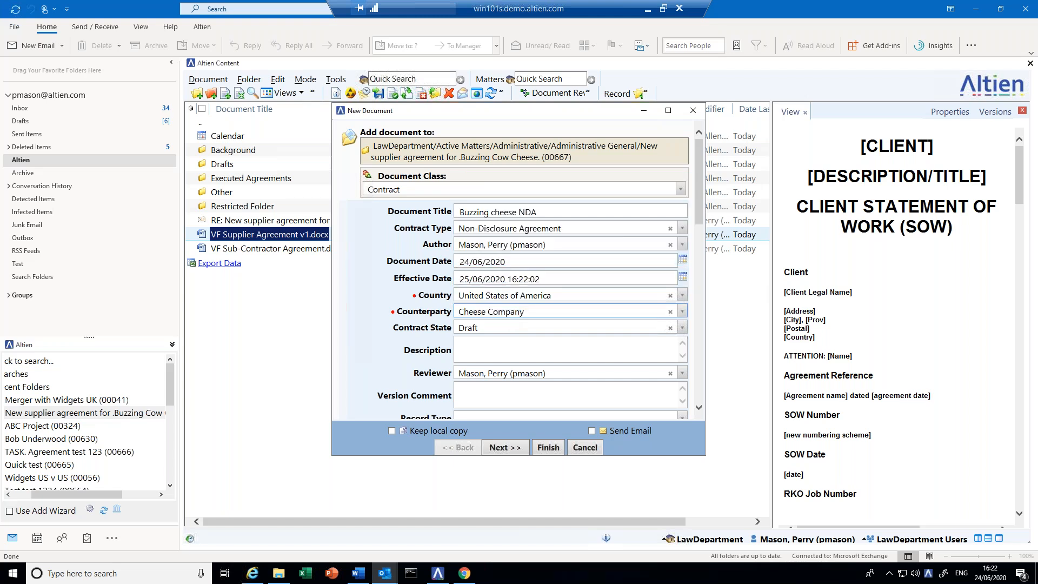
- Add the signatory's e-mail address and finish adding the NDA to the matter
scroll(602, 354, "down", 5)
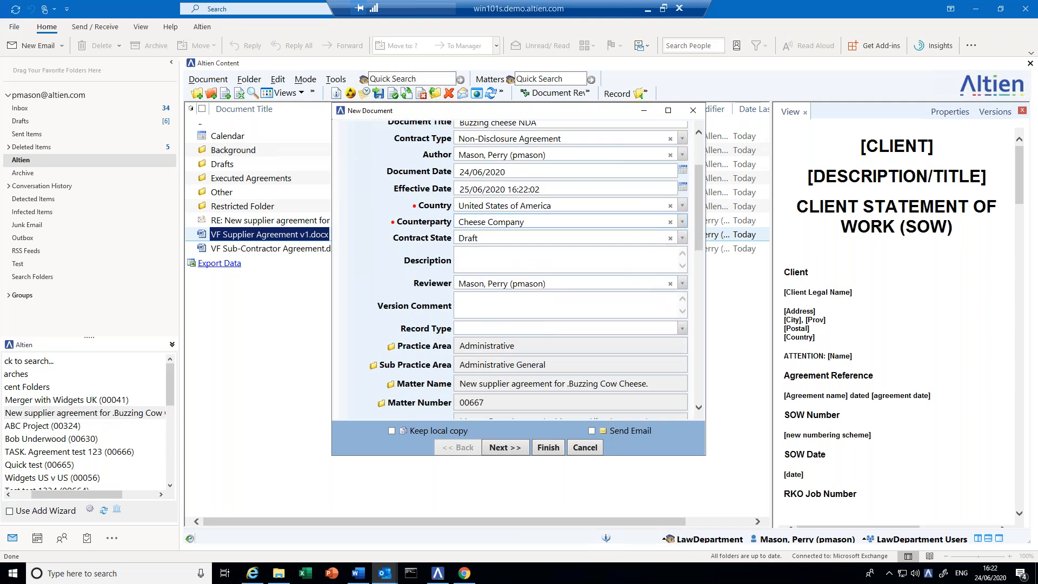
scroll(506, 364, "down", 2)
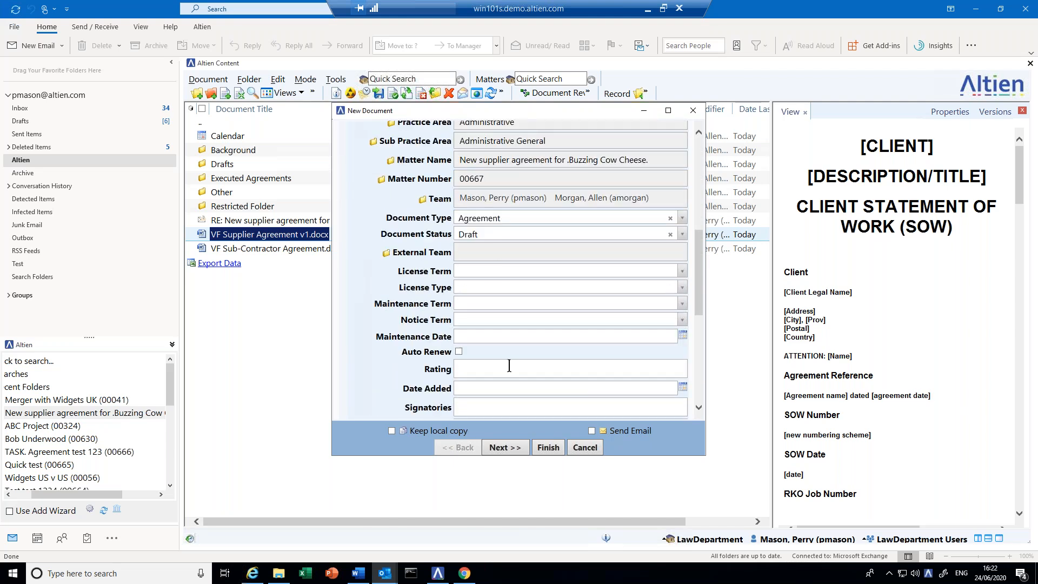
left_click(480, 403)
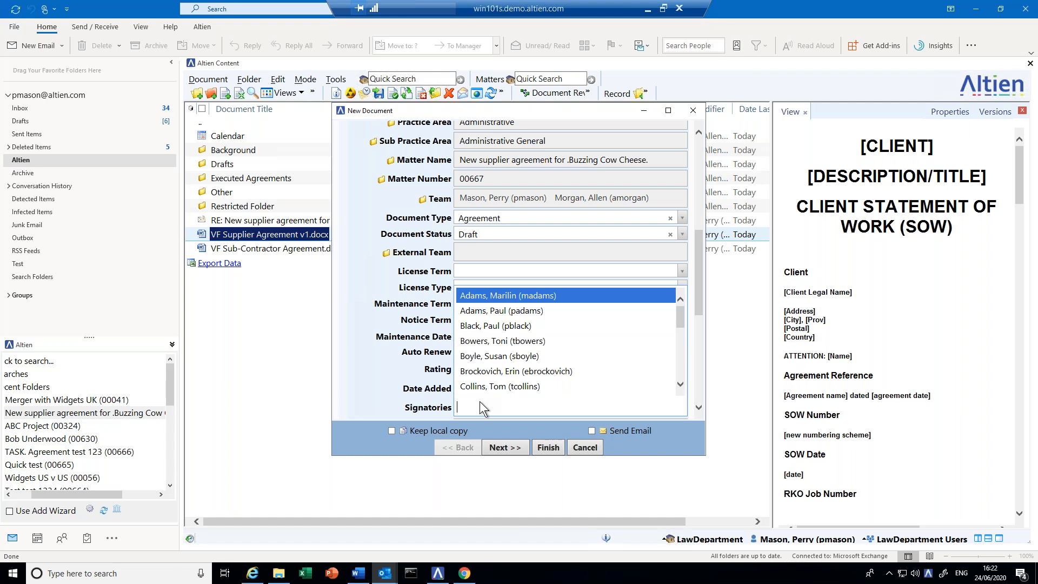
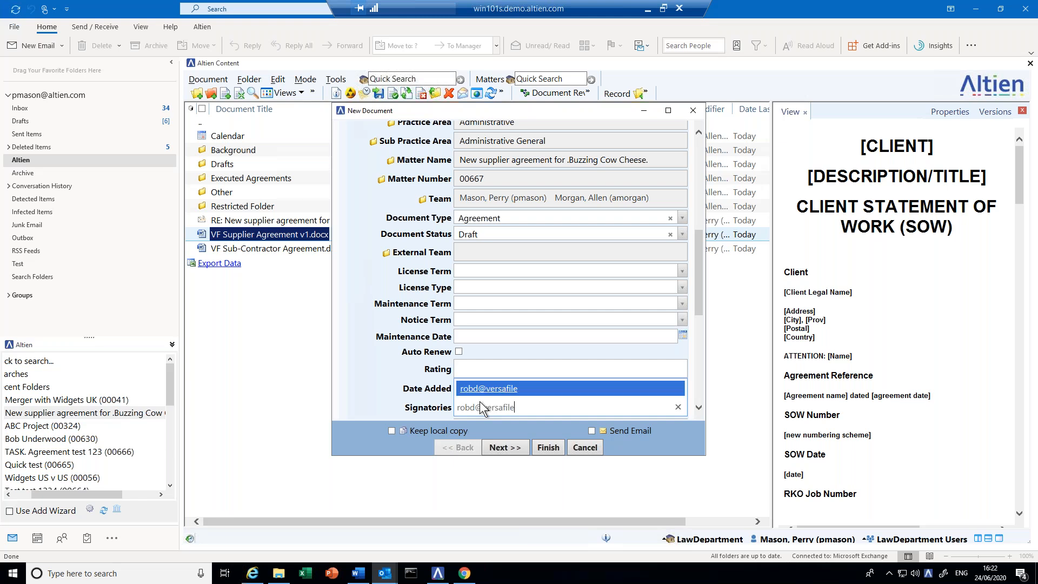
key("Return")
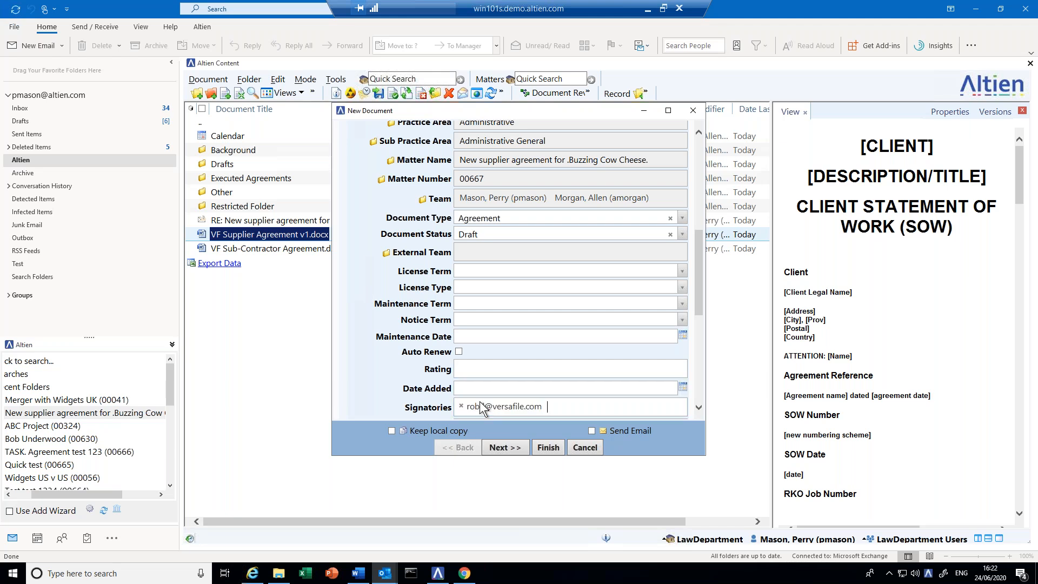
left_click(547, 447)
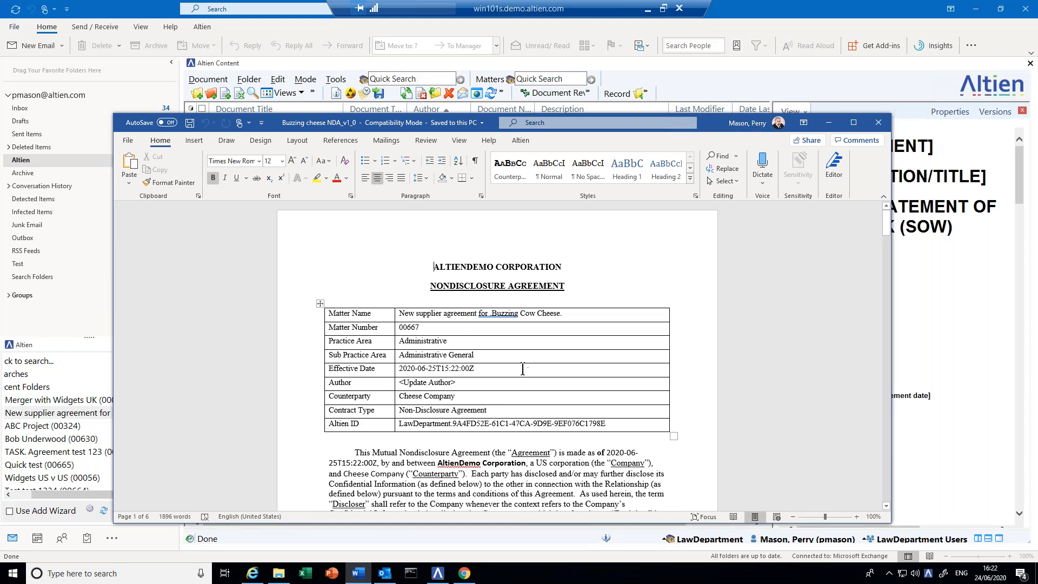
- Check the matter name and number 00667 in the NDA's header table, then scroll through the document
triple_click(451, 313)
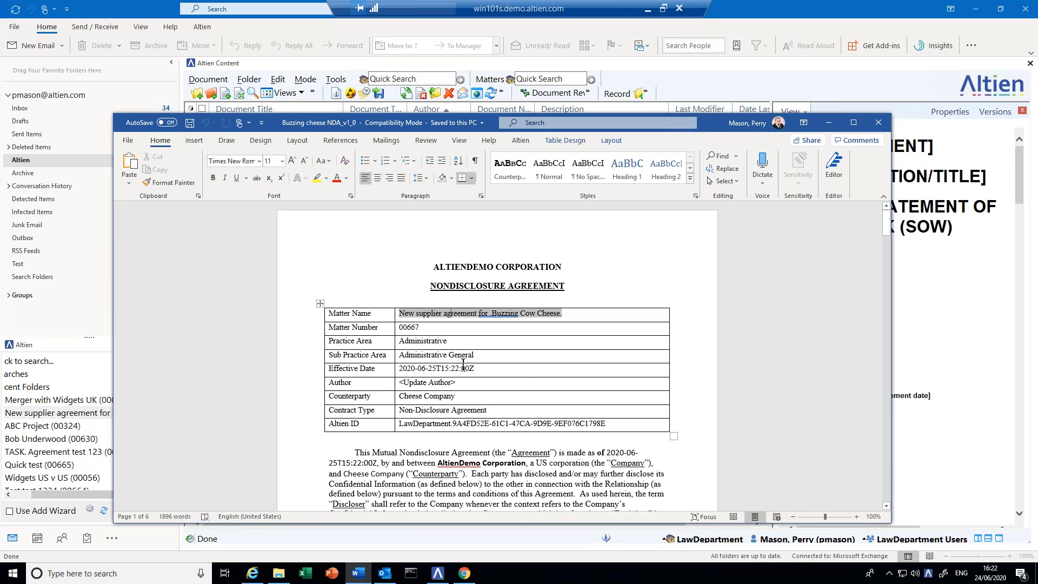
double_click(406, 327)
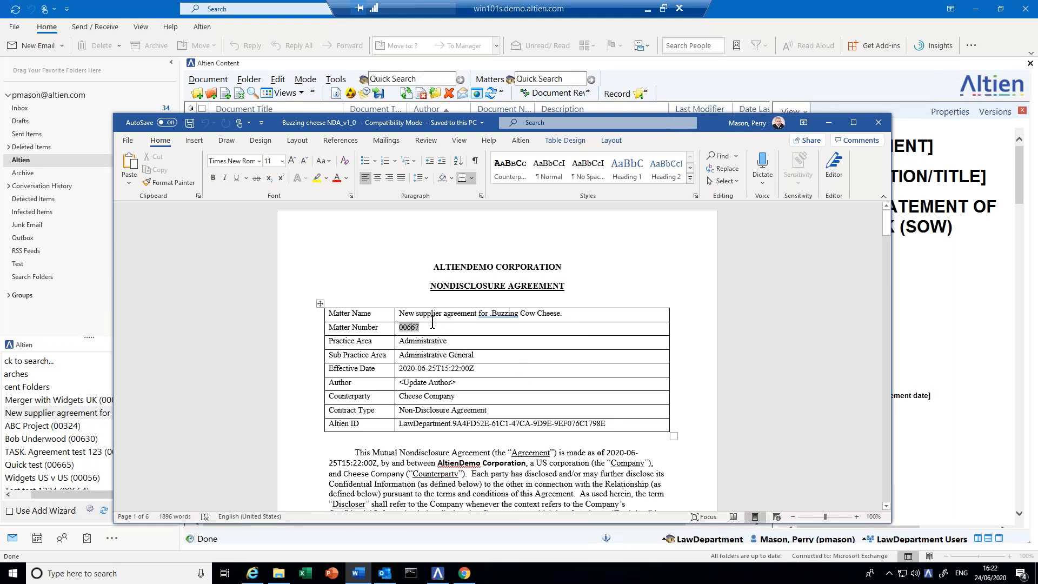
scroll(486, 371, "down", 3)
scroll(486, 370, "down", 10)
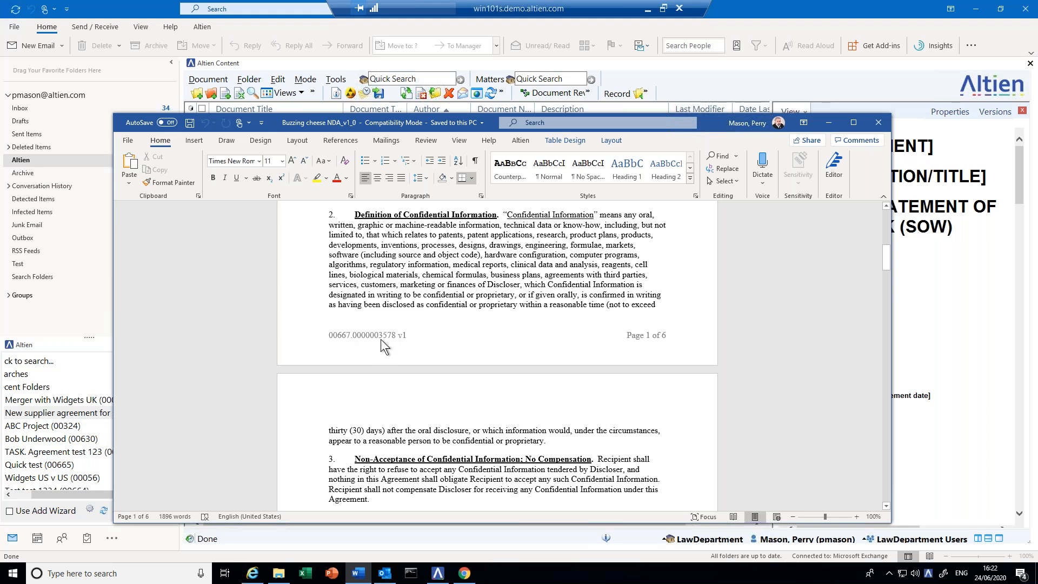
scroll(539, 287, "up", 8)
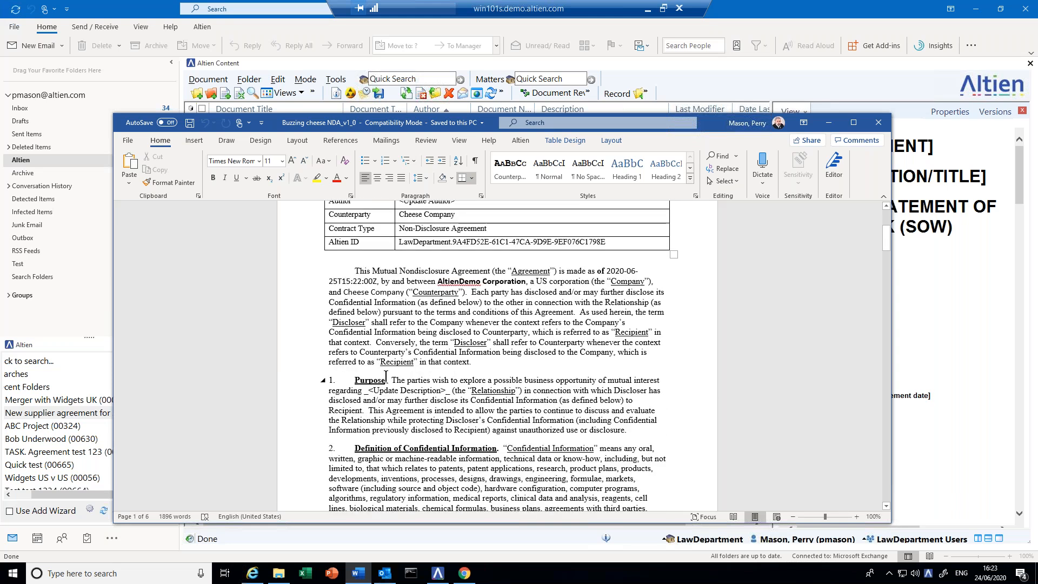
- Check the NDA into Altien as the same version 1.0 with a comment asking for the reviewer's review
left_click(521, 141)
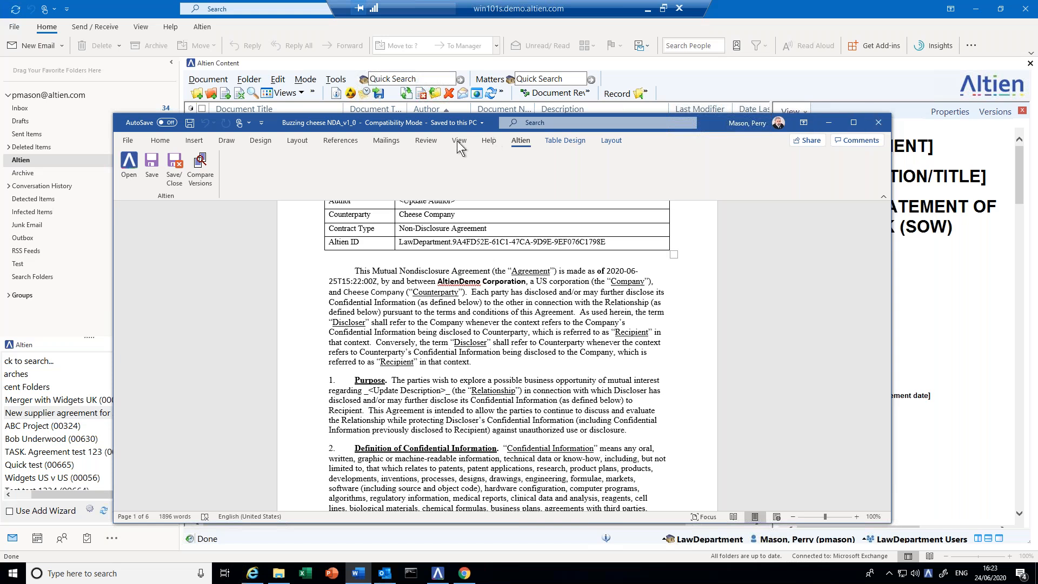
left_click(174, 173)
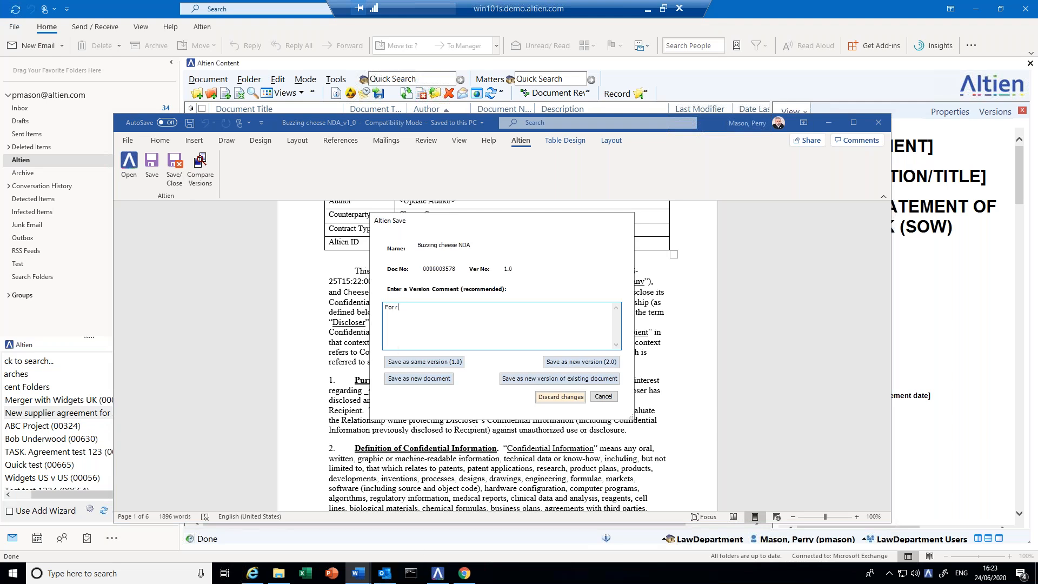
type("For robs review")
left_click(457, 362)
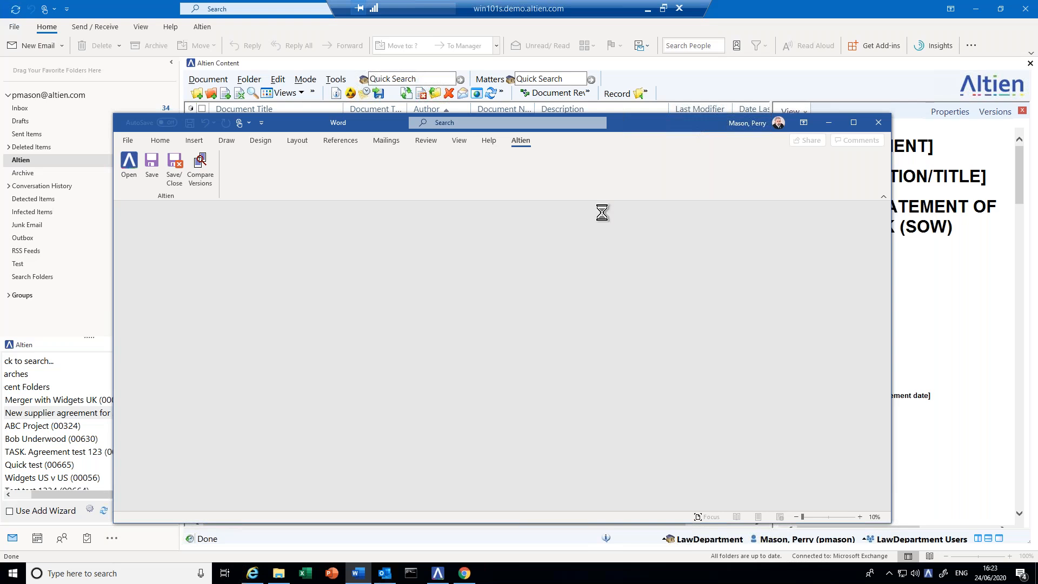
- Refresh the matter's document list and preview the Buzzing cheese NDA
left_click(828, 123)
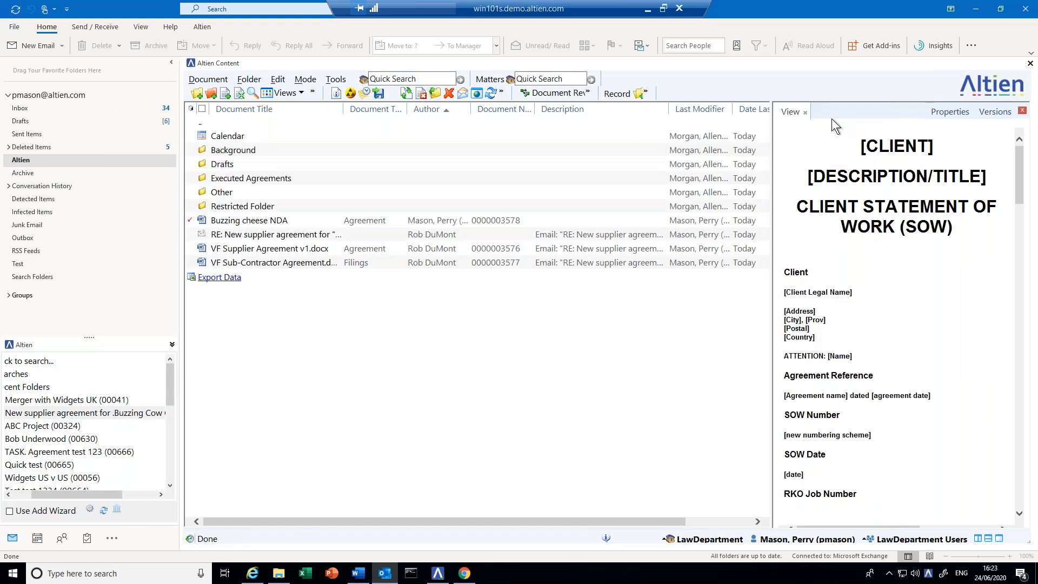
left_click(490, 93)
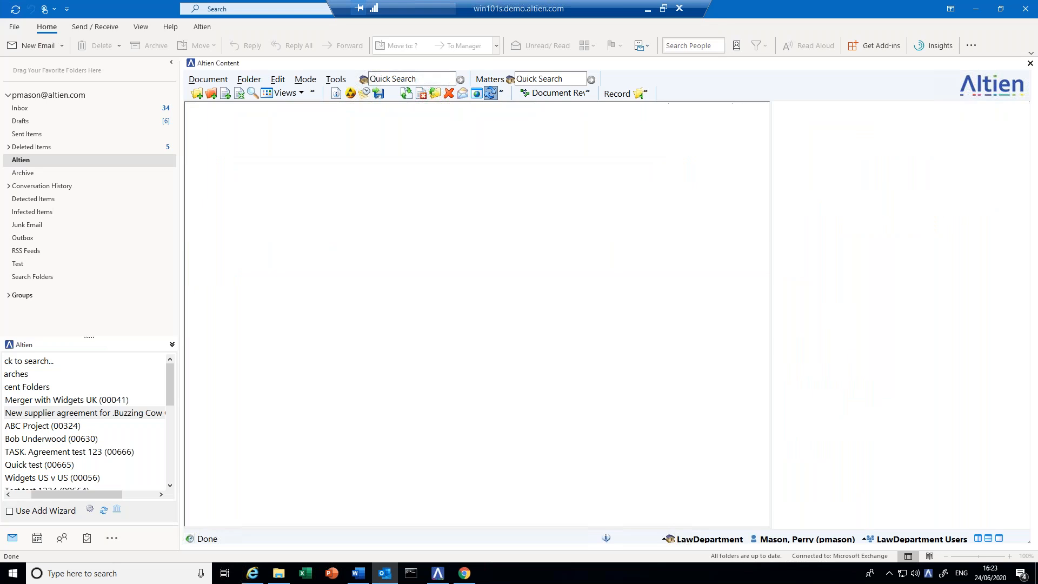
left_click(242, 217)
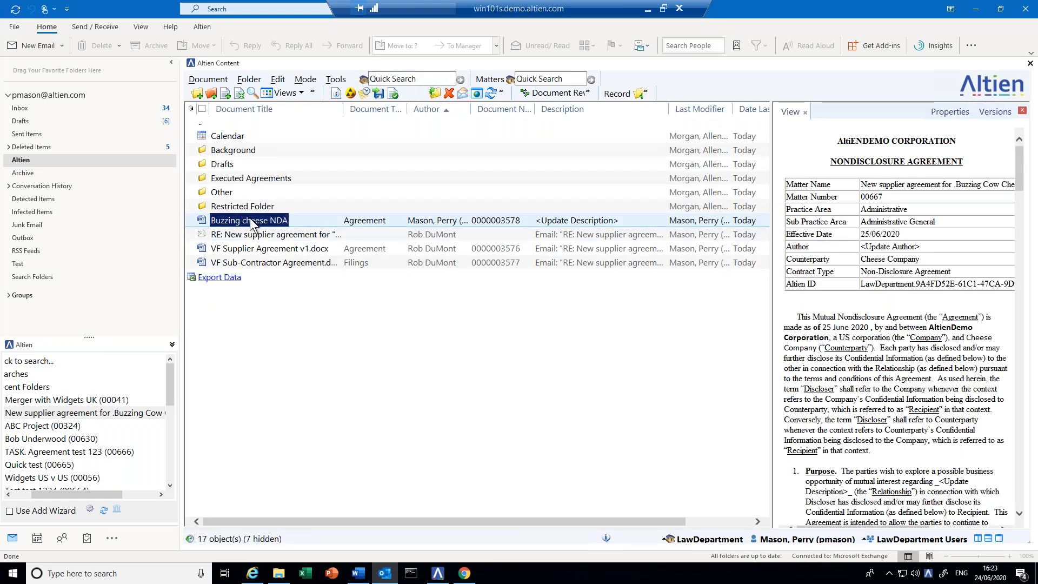
left_click(1022, 111)
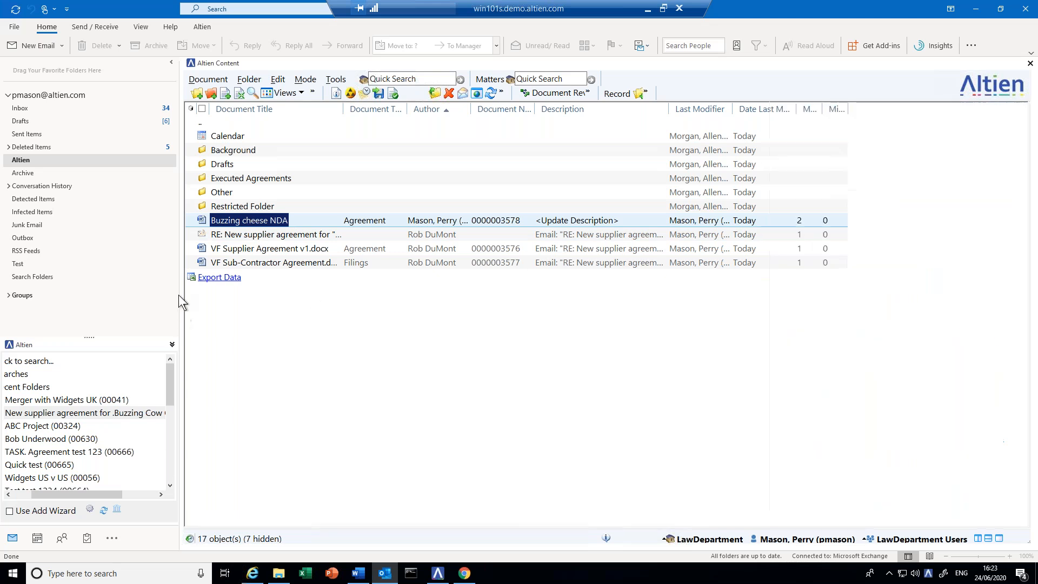
- Email the Buzzing cheese NDA for editing to the suggested recipient, sending without a subject
right_click(251, 220)
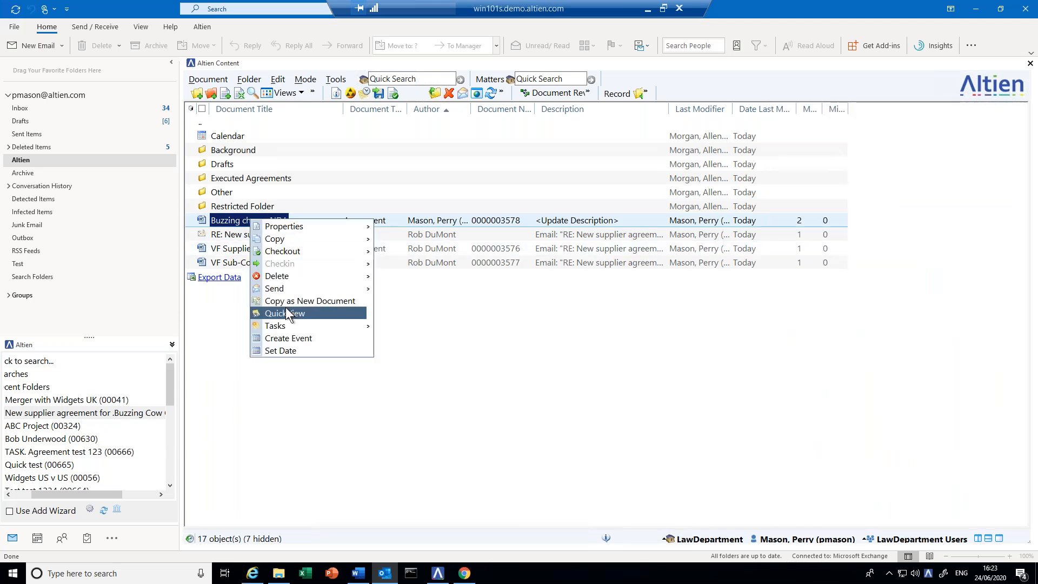
mouse_move(281, 289)
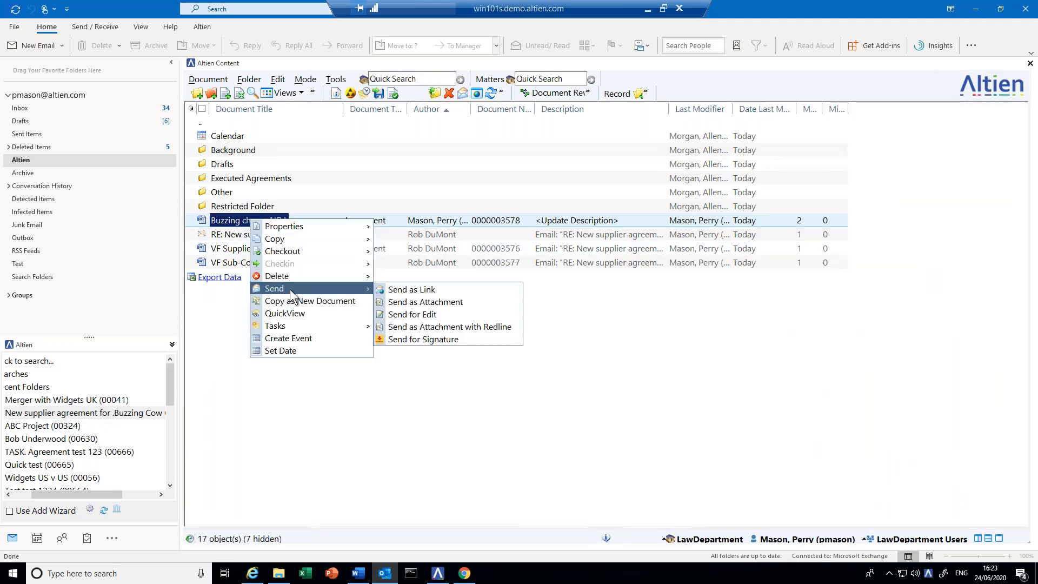
left_click(416, 315)
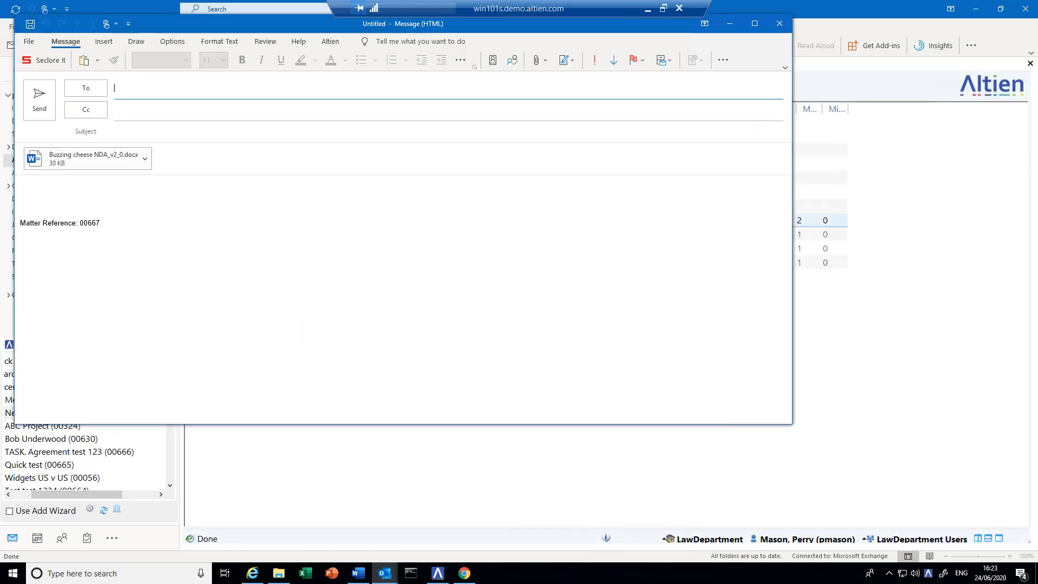
left_click_drag(159, 24, 423, 126)
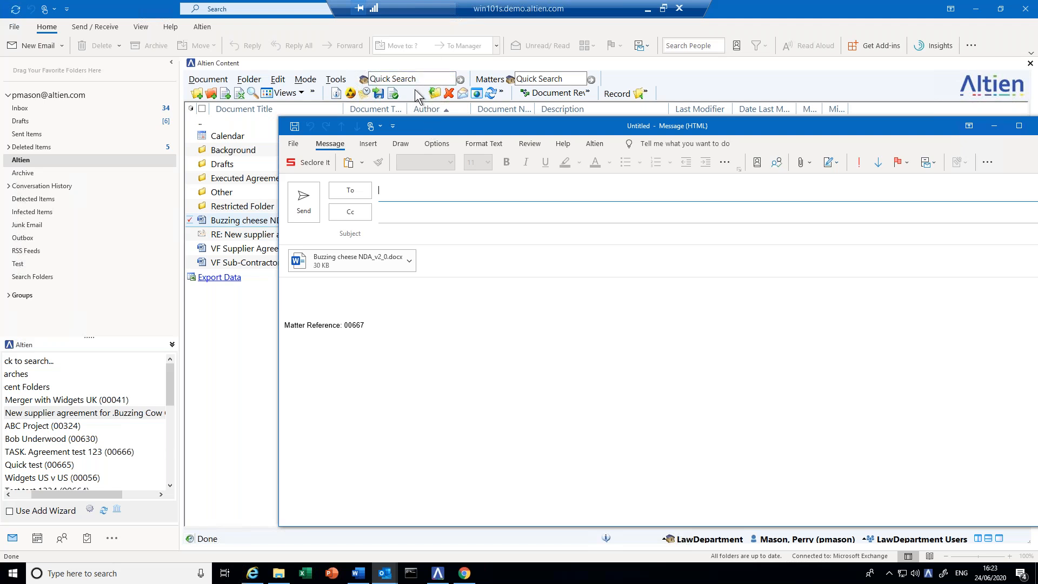
mouse_move(424, 125)
left_mouse_down()
mouse_move(521, 144)
mouse_move(627, 141)
mouse_move(433, 115)
left_mouse_up()
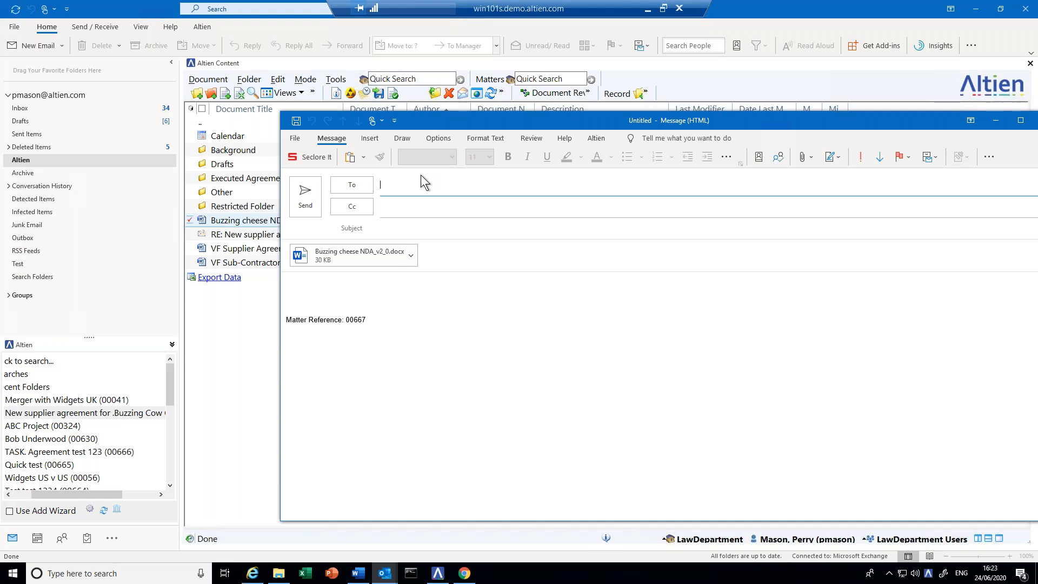
type("rob")
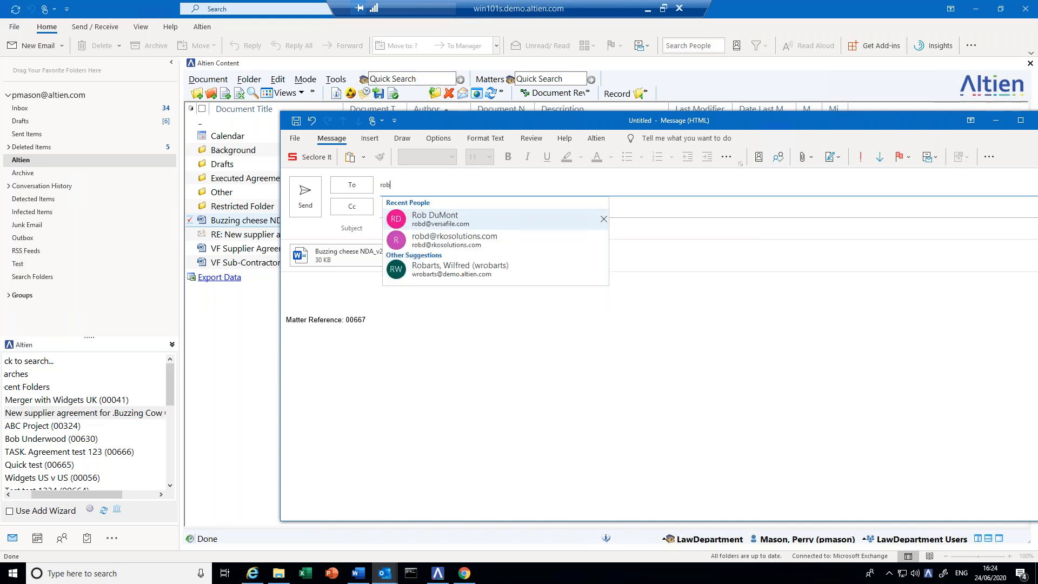
left_click(482, 213)
left_click(305, 196)
left_click(689, 337)
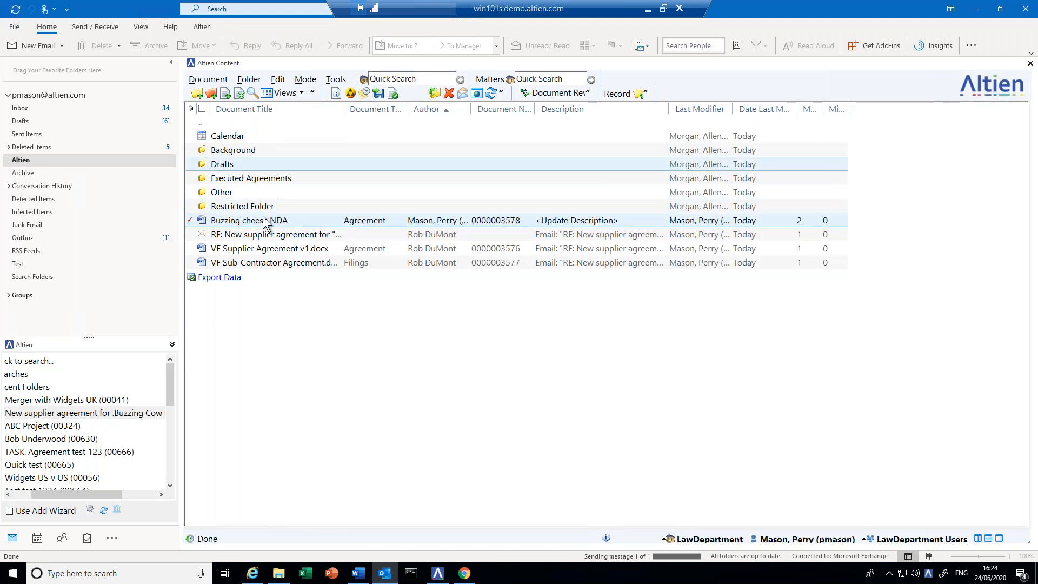
- Start a DocuSign Send for Signature request for the Buzzing cheese NDA
left_click(245, 221)
right_click(244, 218)
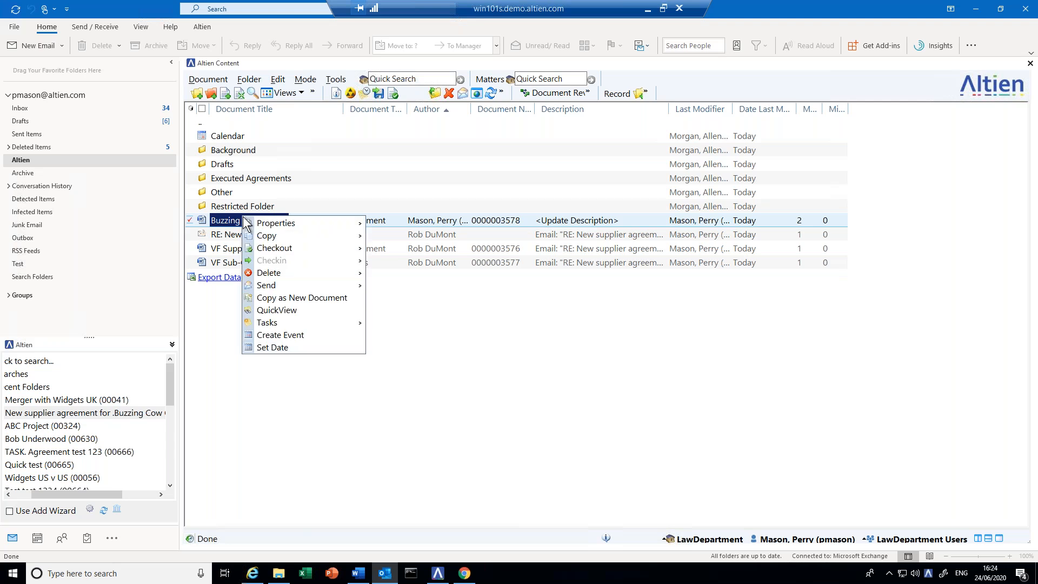
mouse_move(297, 284)
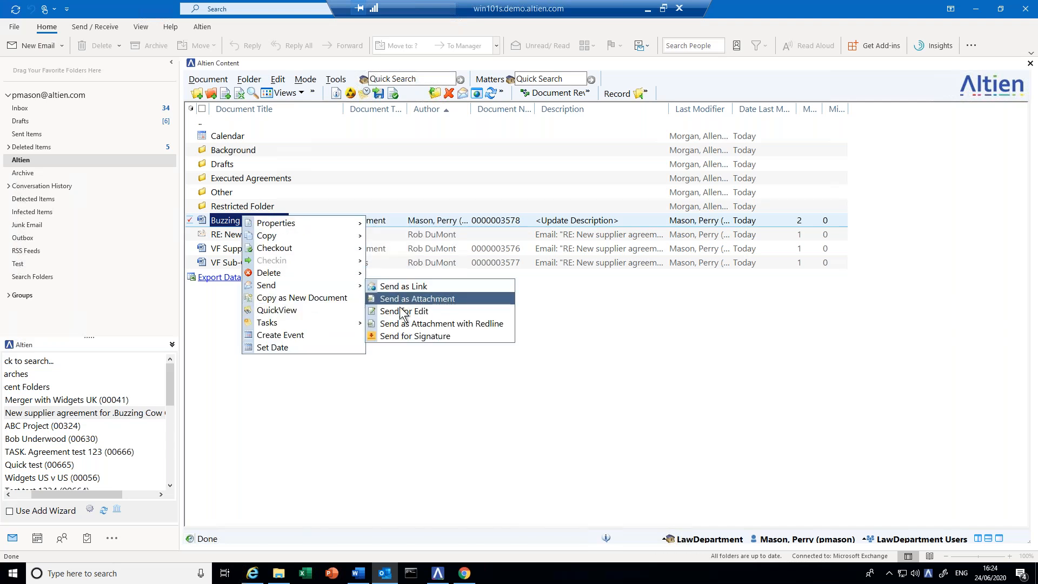
left_click(403, 336)
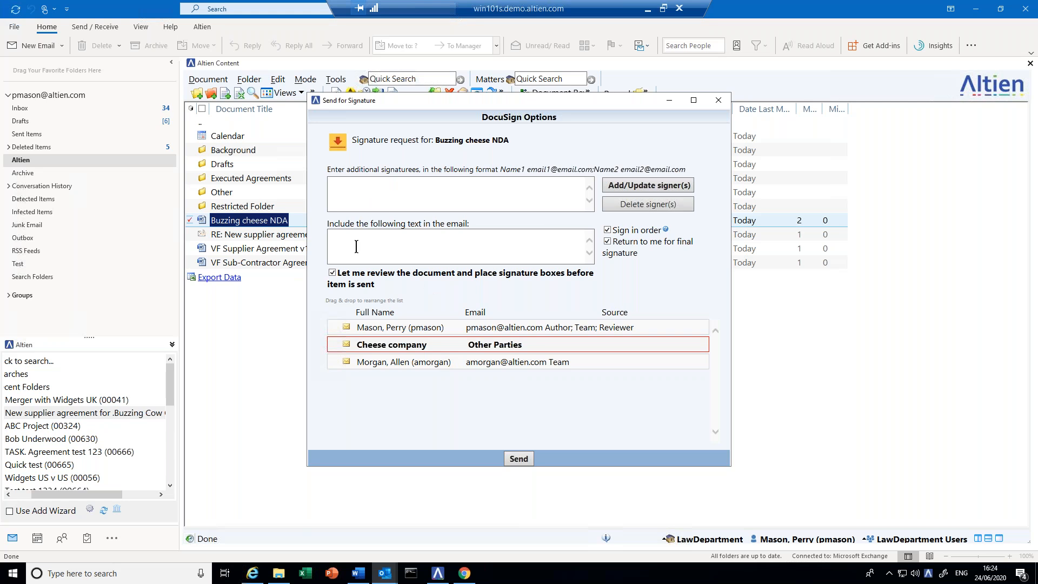
- Add an external signer with the recipient's e-mail address and name
left_click(348, 197)
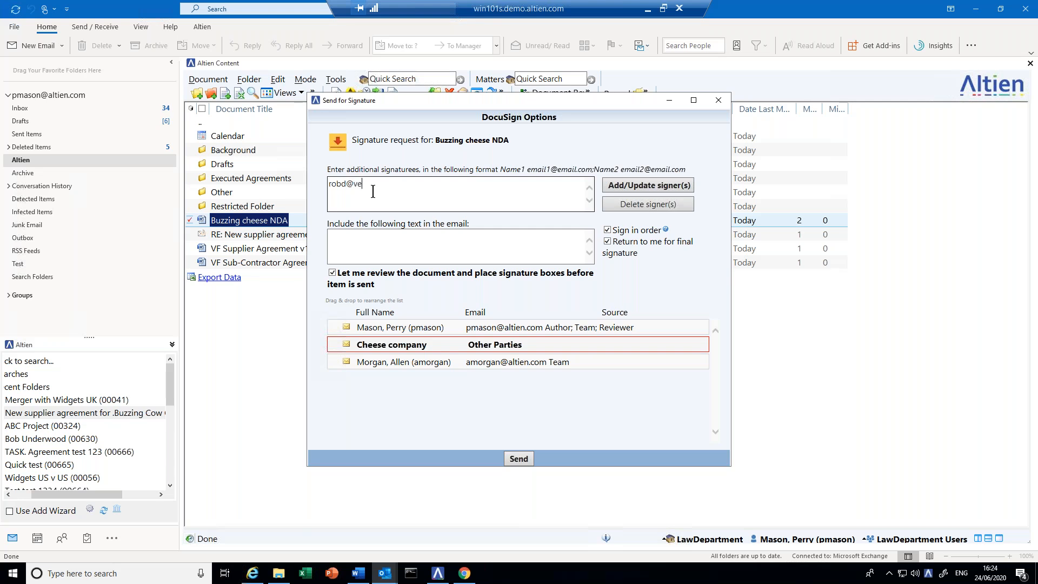
left_click(638, 190)
left_click(582, 326)
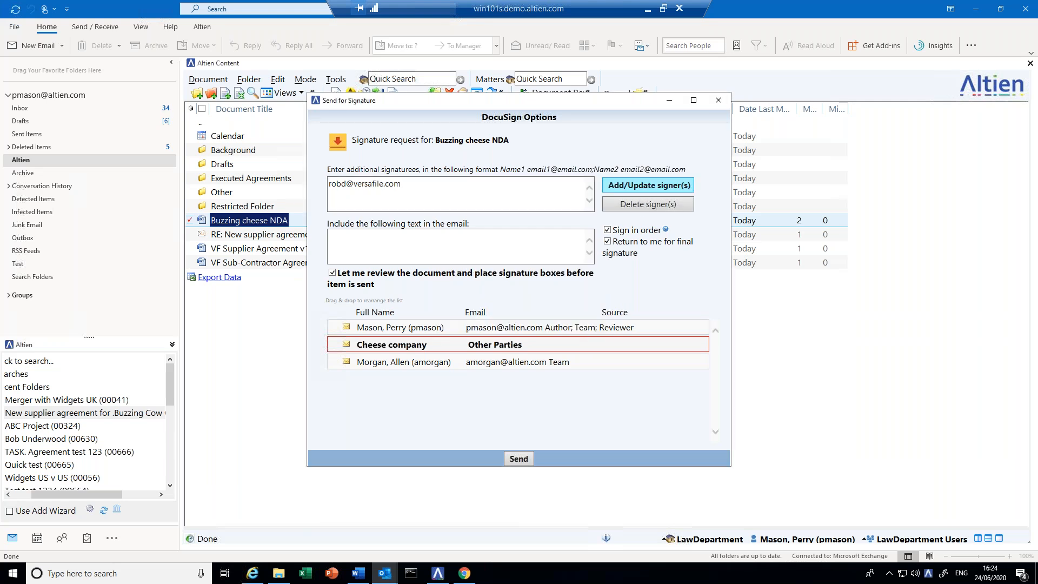
left_click(344, 186)
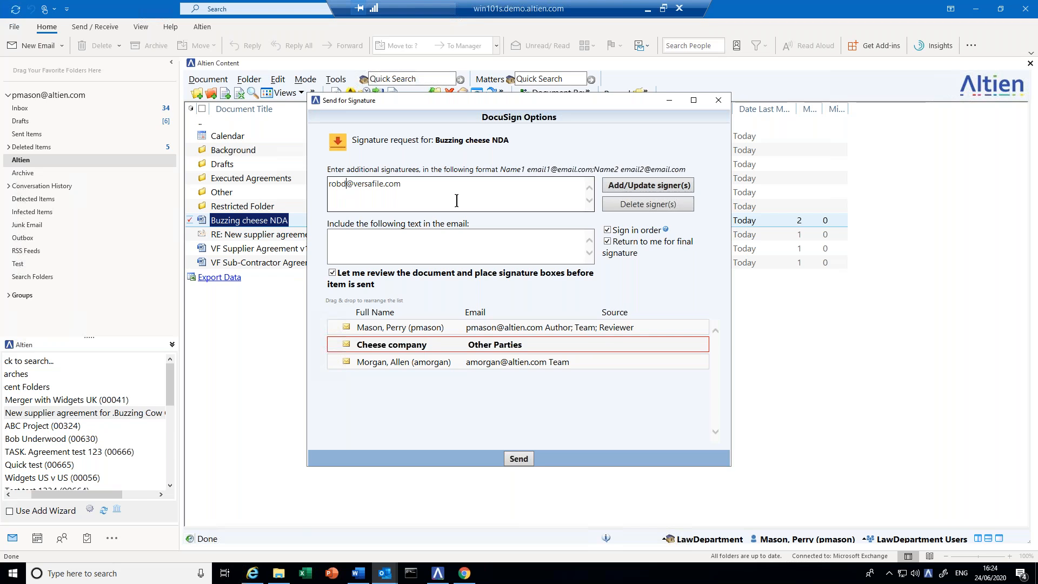
type("Rob")
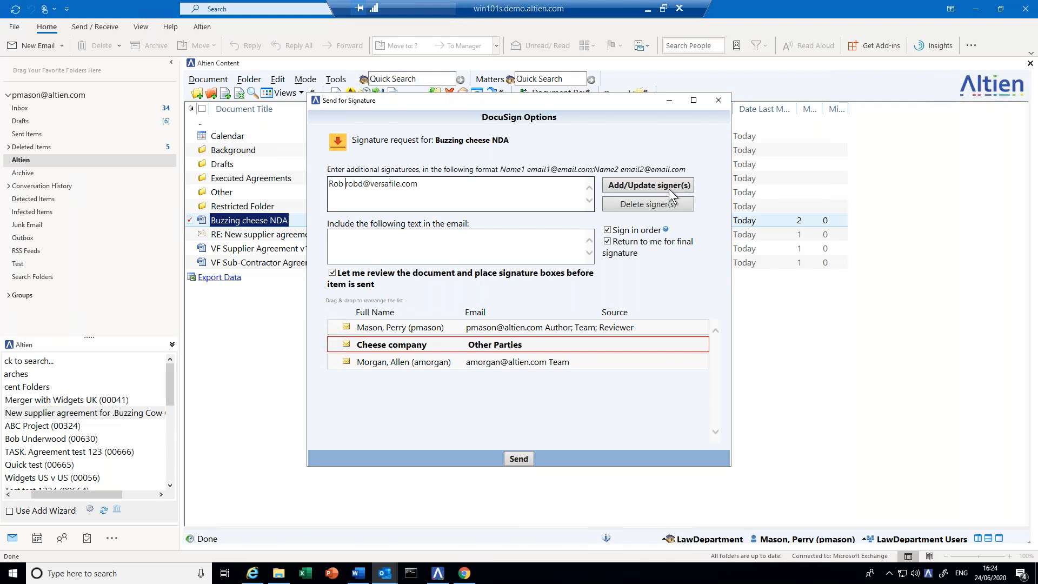
left_click(670, 186)
- Enter the message 'Please sign', remove the Cheese company and second team-member signers, and submit
type("Please sign")
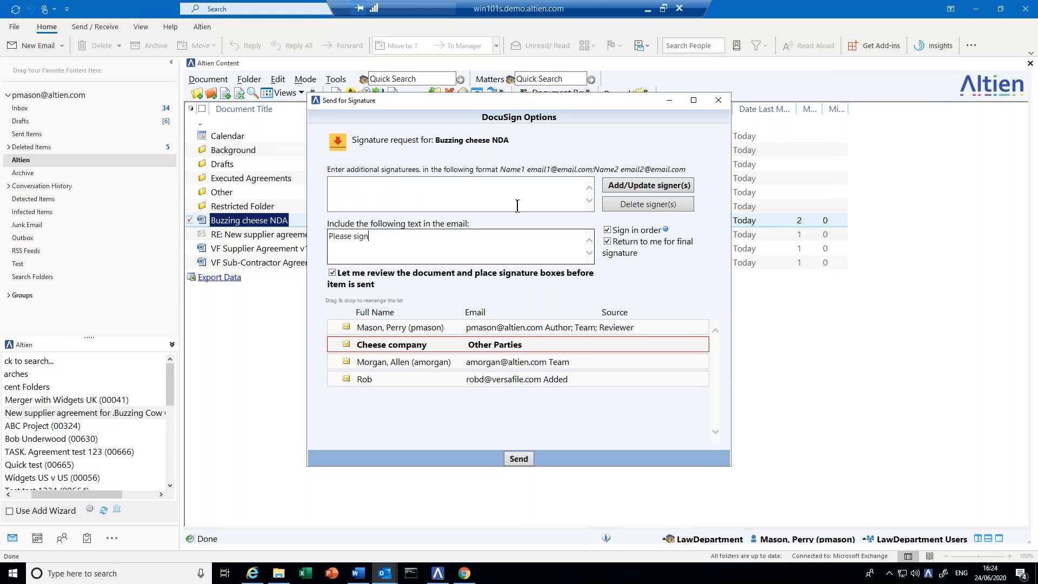
left_click(352, 347)
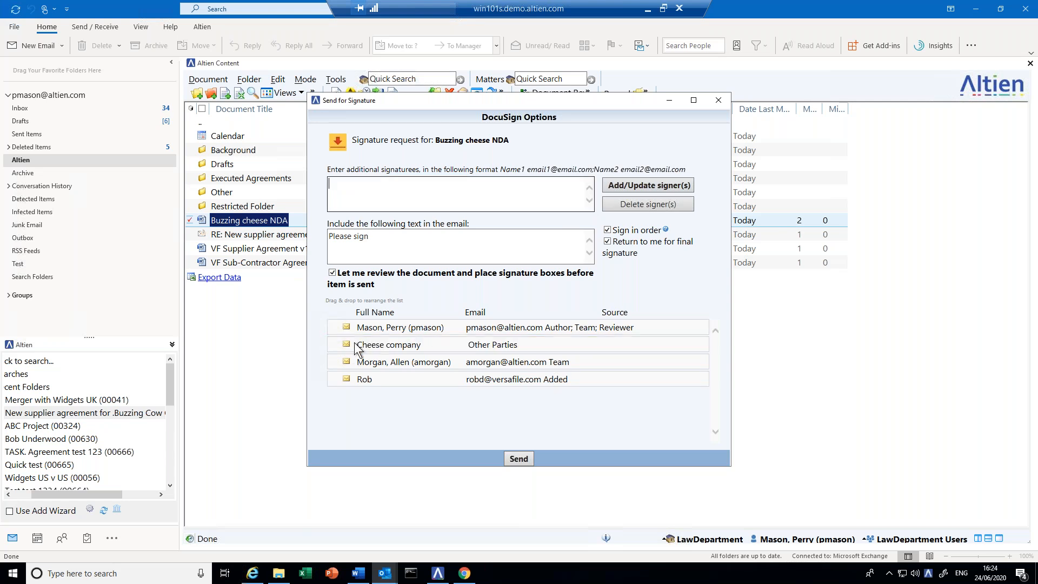
left_click(356, 349)
left_click(633, 206)
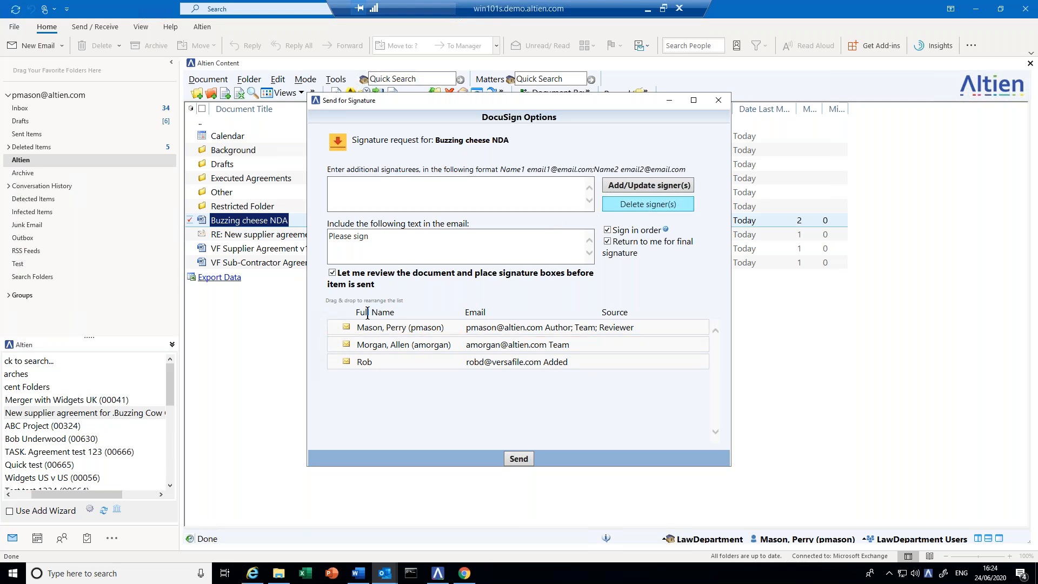
left_click(359, 348)
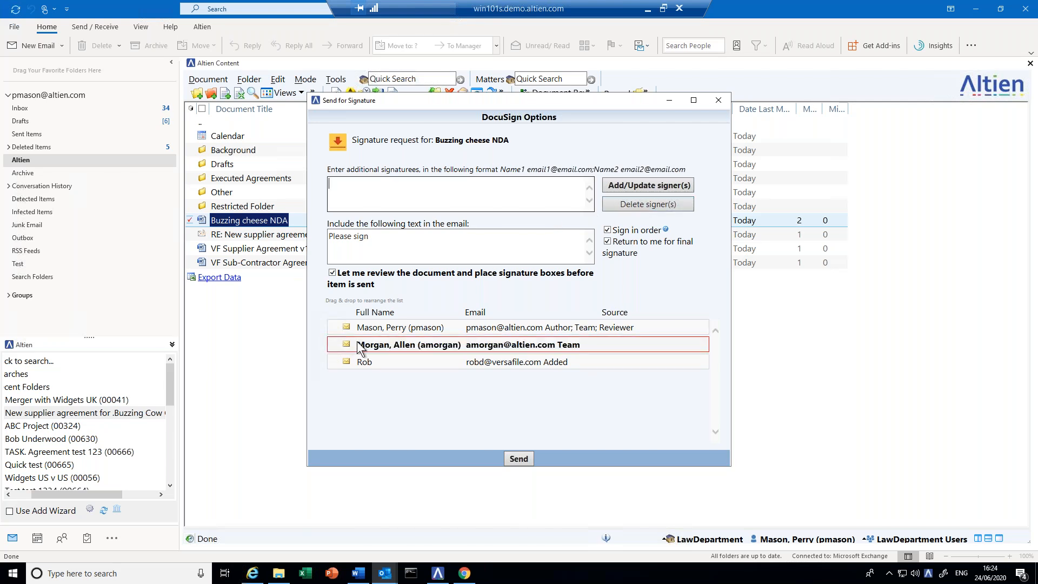
left_click(615, 205)
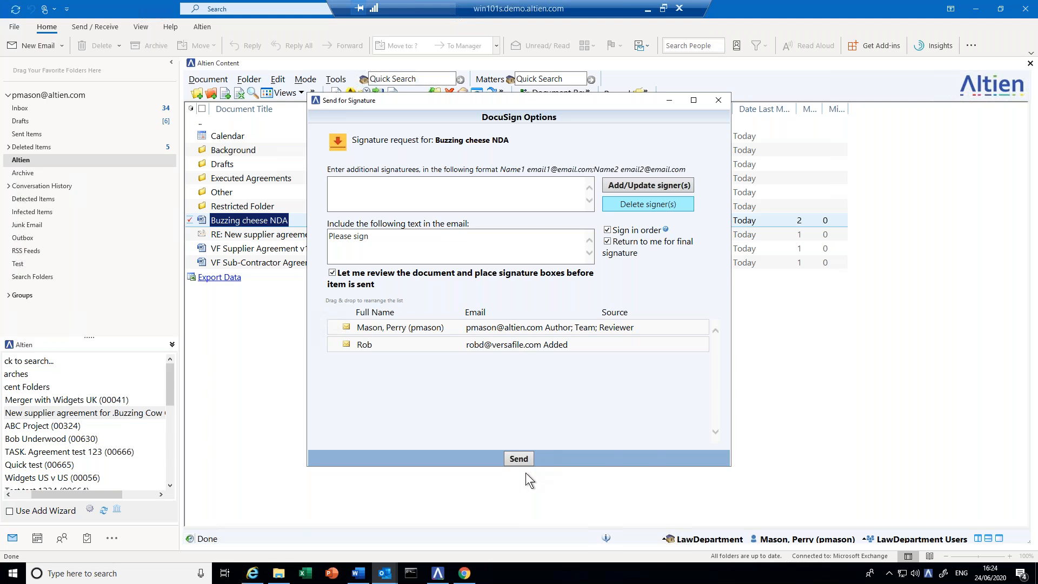
left_click(519, 459)
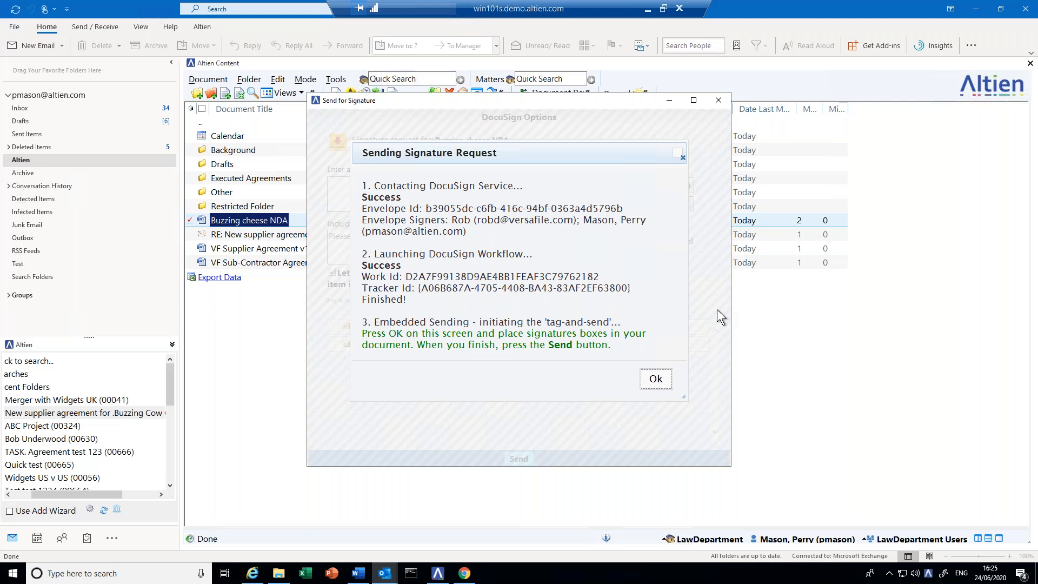
- Place the external signer's signature field on the counterparty By: line on page 6
left_click(656, 379)
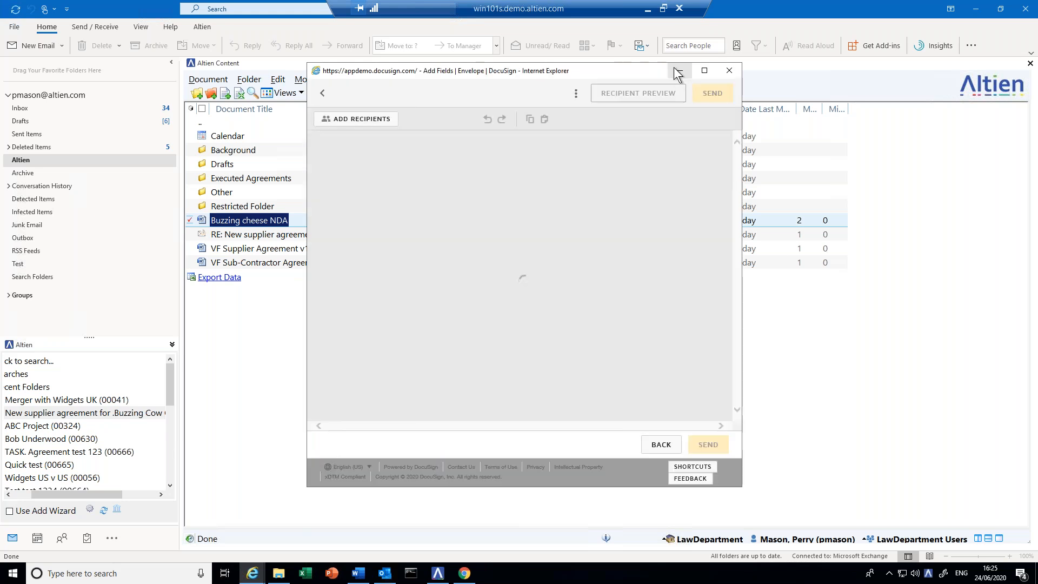
left_click(703, 71)
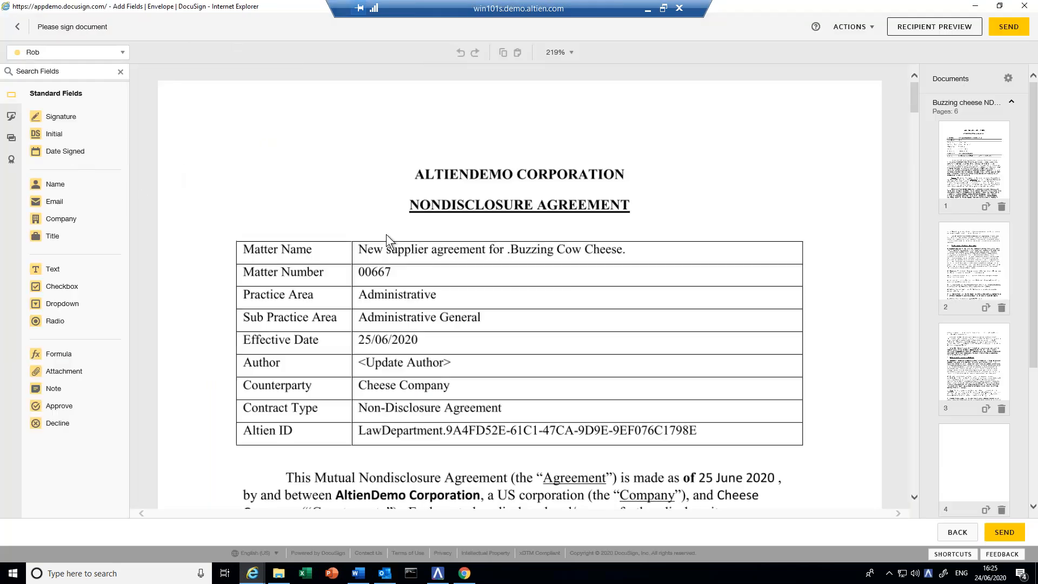
scroll(752, 308, "down", 1)
scroll(751, 309, "down", 20)
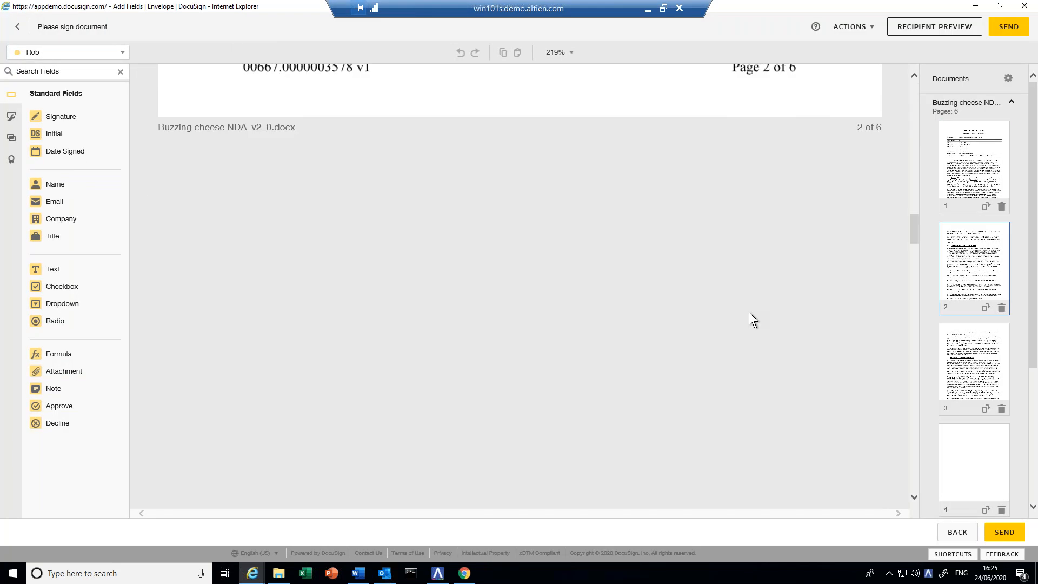
scroll(750, 309, "down", 5)
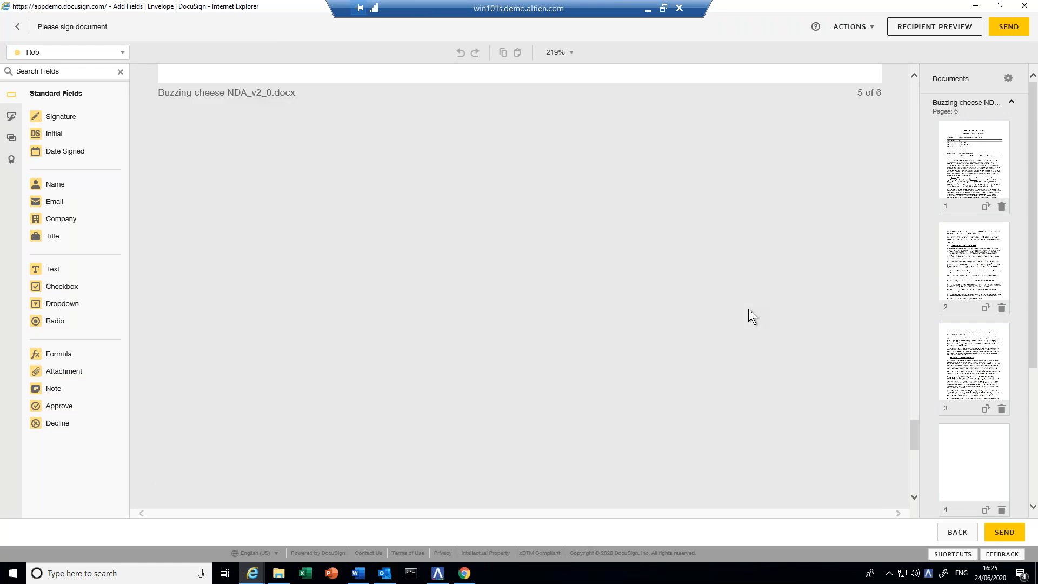
scroll(748, 309, "down", 10)
scroll(749, 309, "down", 7)
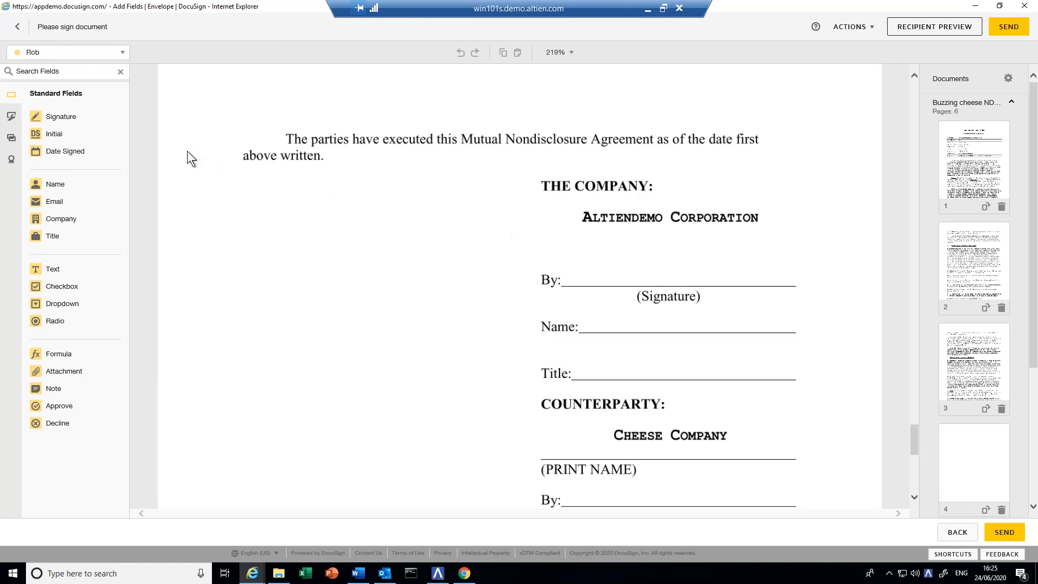
mouse_move(51, 125)
left_mouse_down()
mouse_move(644, 320)
mouse_move(619, 312)
mouse_move(632, 481)
mouse_move(613, 464)
left_mouse_up()
left_click_drag(604, 456, 606, 489)
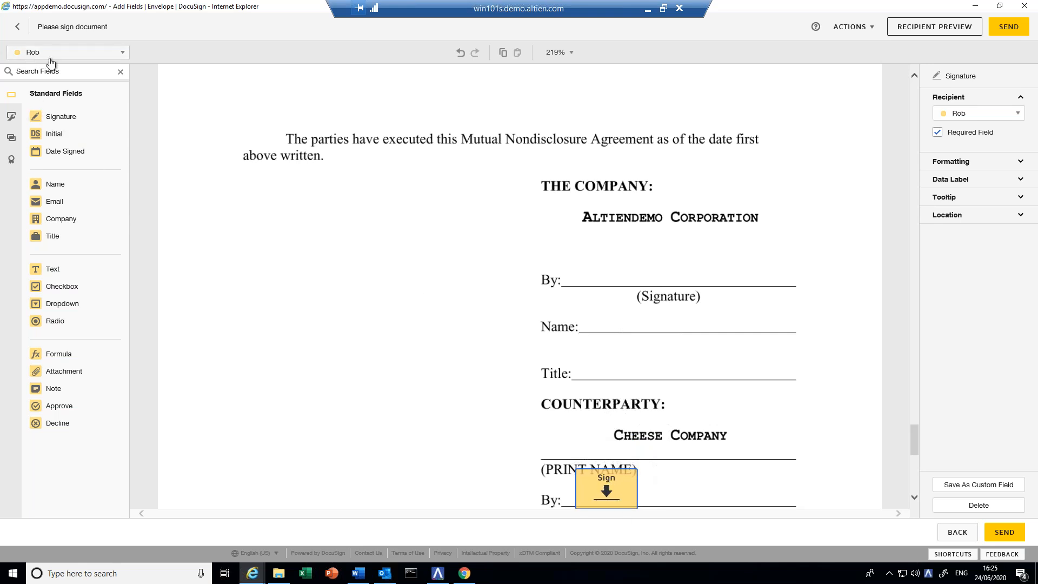
- Place the author's signature field on the company By: line and send the envelope
left_click(34, 53)
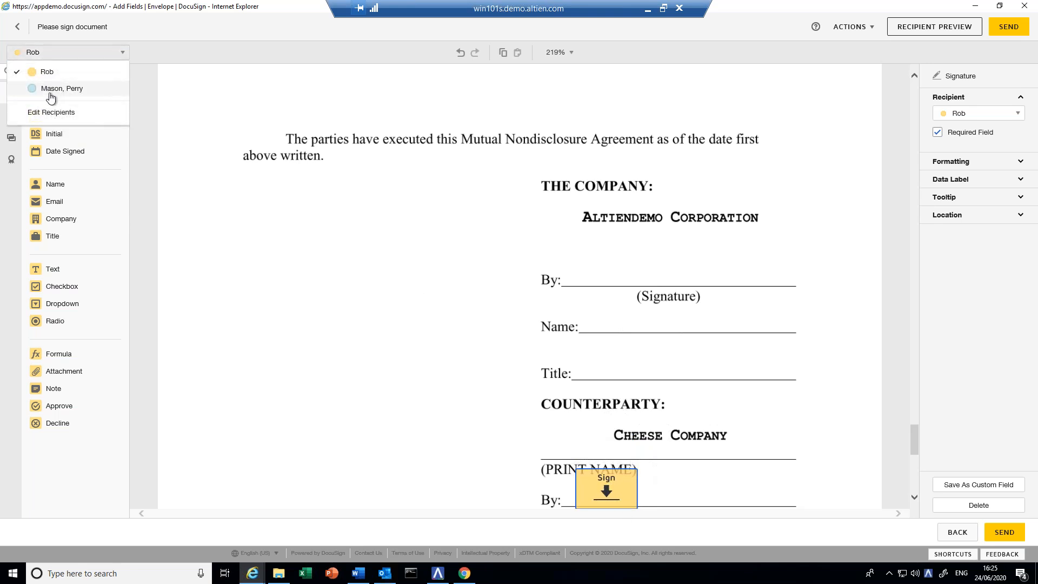
left_click(49, 88)
left_click_drag(50, 116, 599, 248)
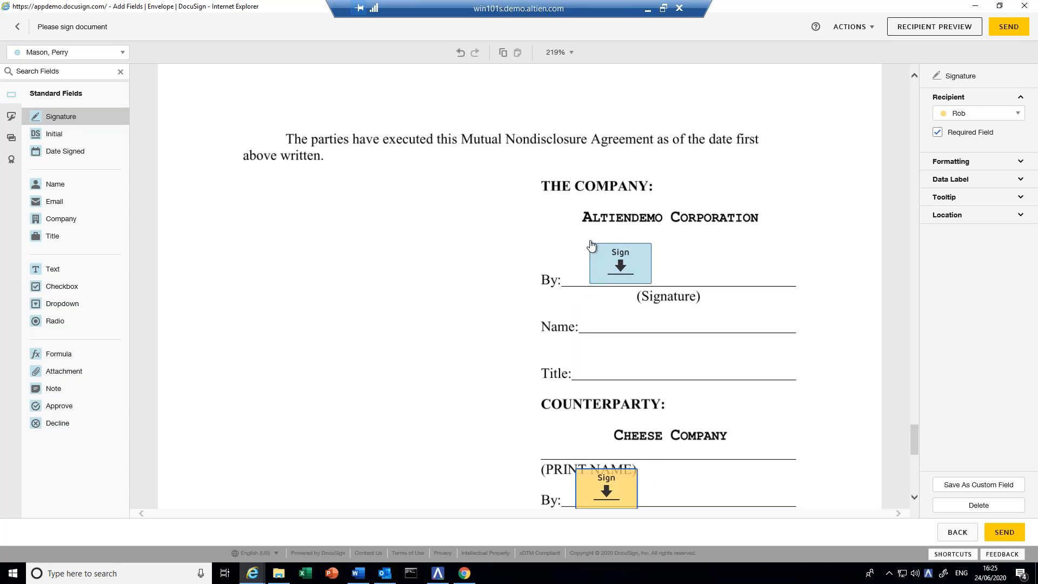
left_click(987, 529)
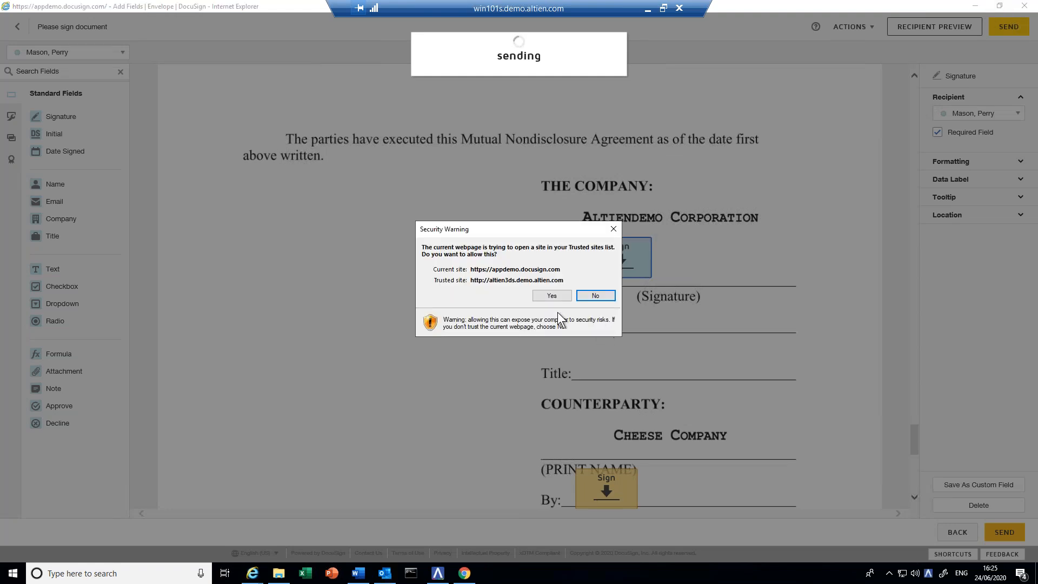
left_click(550, 295)
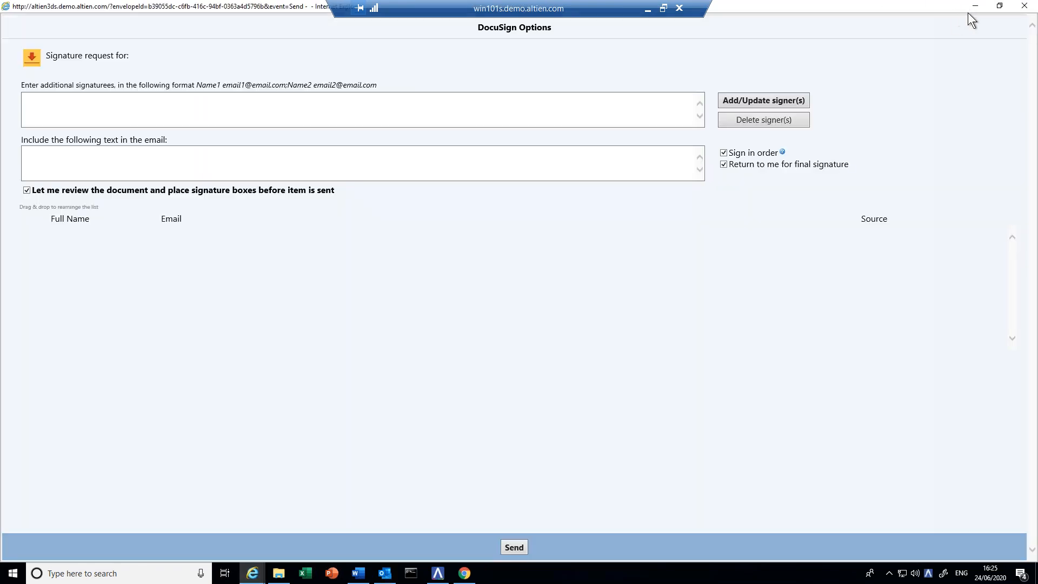
left_click(1023, 7)
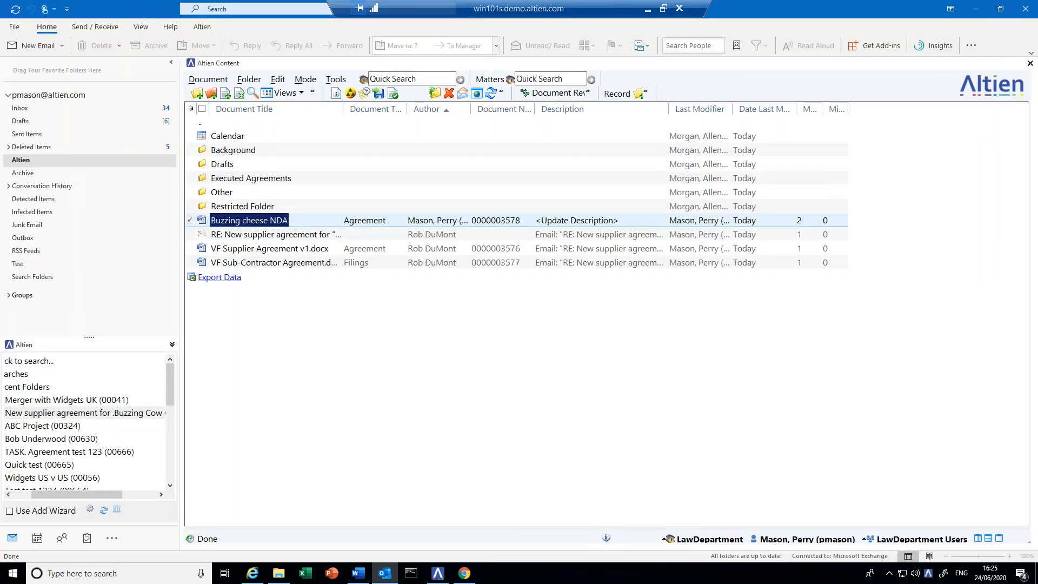